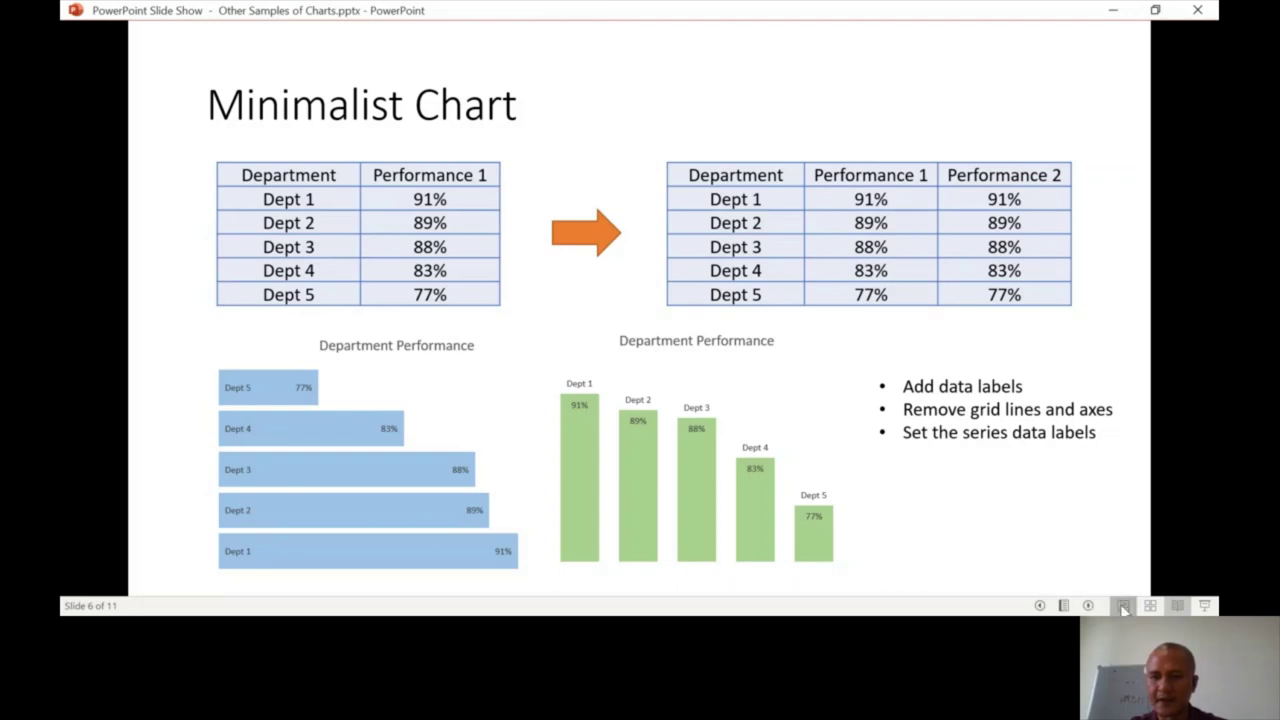
Step: Leave the slide show and open slide 6, the bar and column Minimalist Chart slide, in normal view
click(1123, 606)
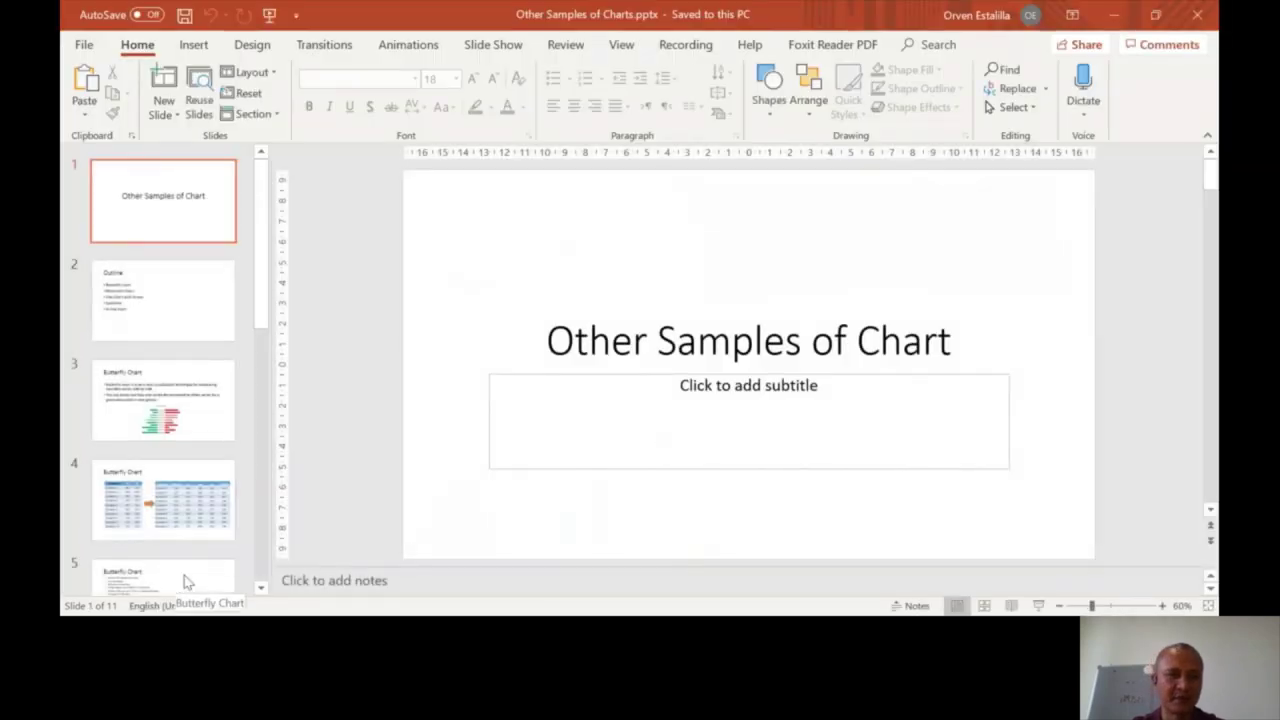
click(260, 588)
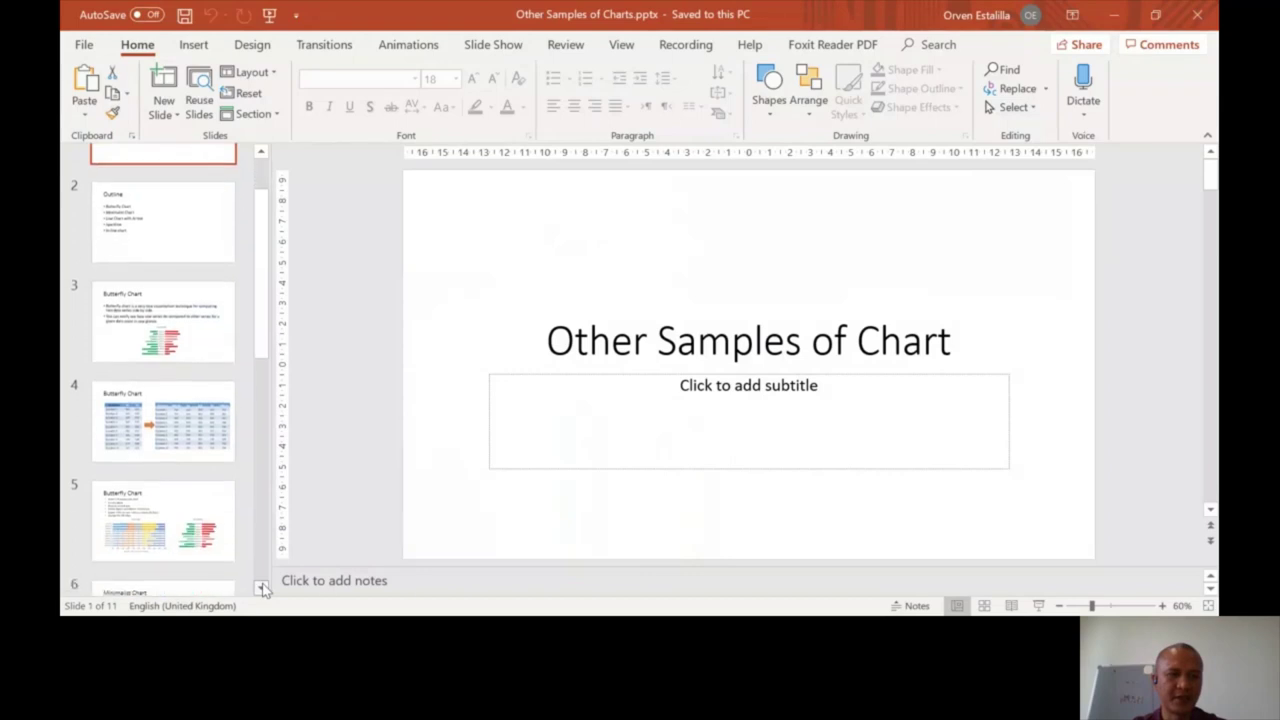
click(163, 322)
Step: Copy all cells of the two-column Department and Performance 1 table on the slide
click(477, 268)
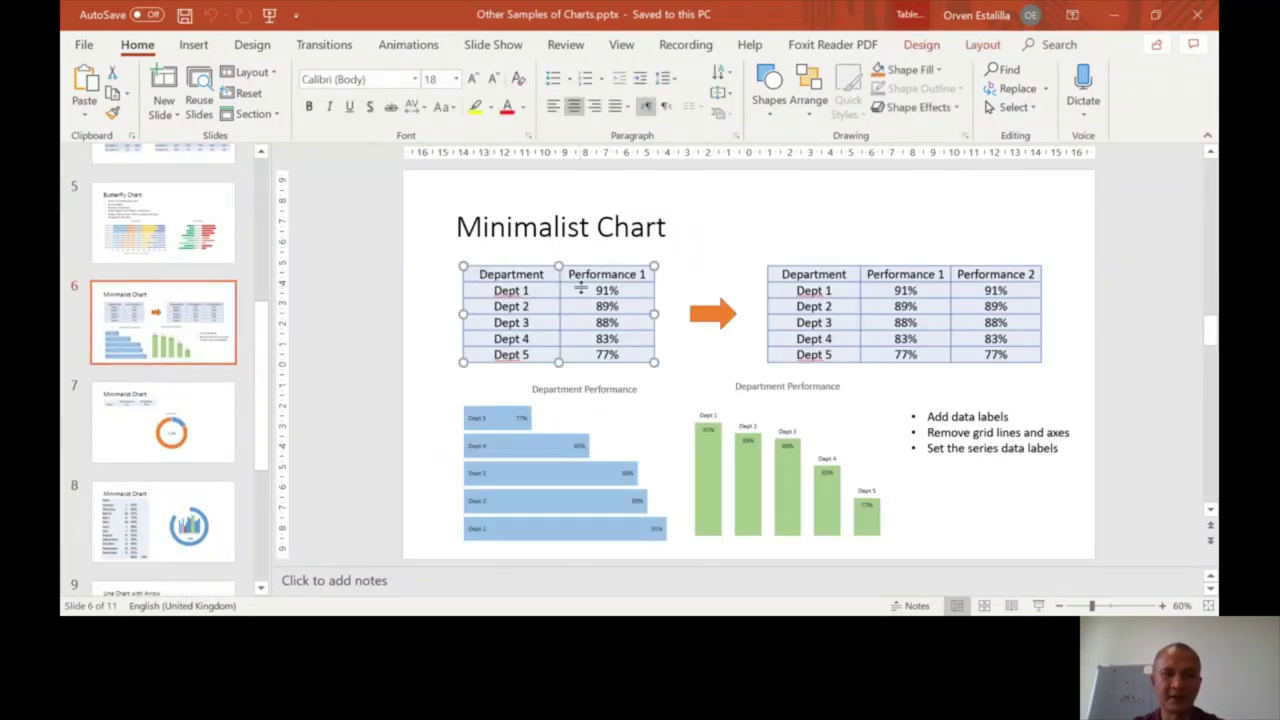
drag(561, 262, 561, 270)
key(ctrl+z)
drag(484, 286, 628, 378)
key(ctrl+c)
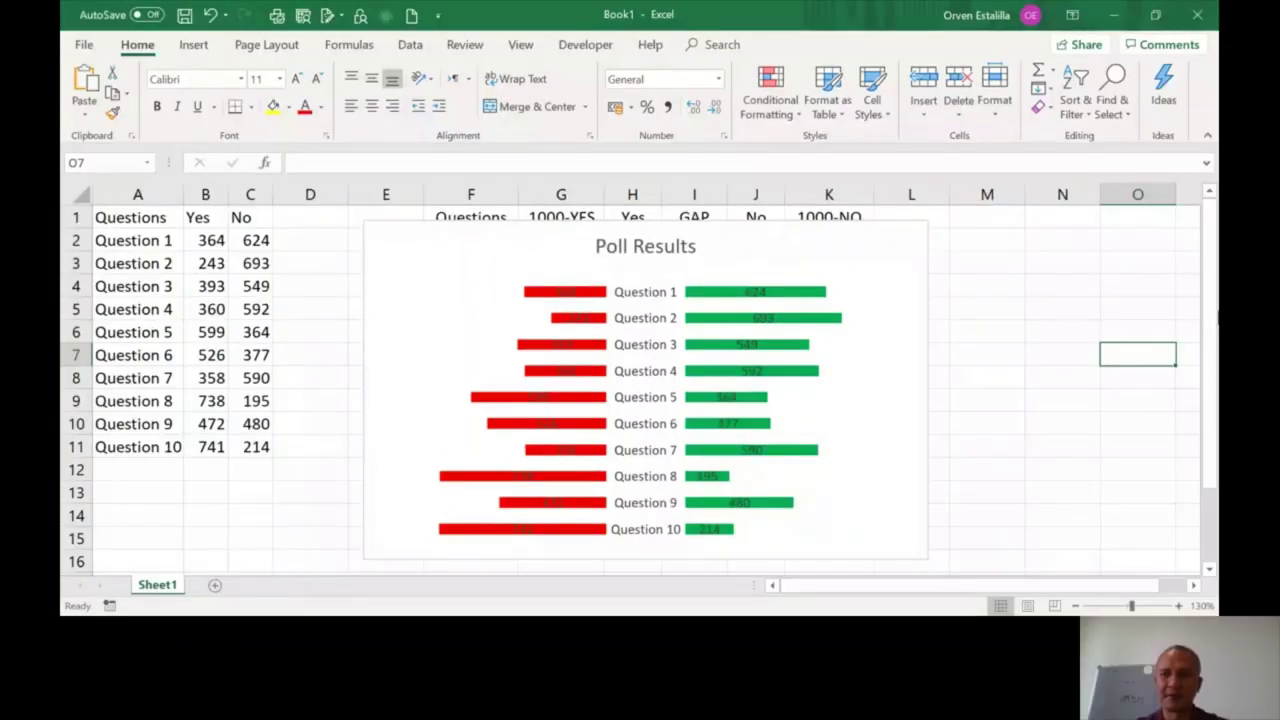
Step: Switch to the Book1 workbook in Excel and paste the copied table into cell A1 of a new sheet
drag(1210, 300, 1210, 300)
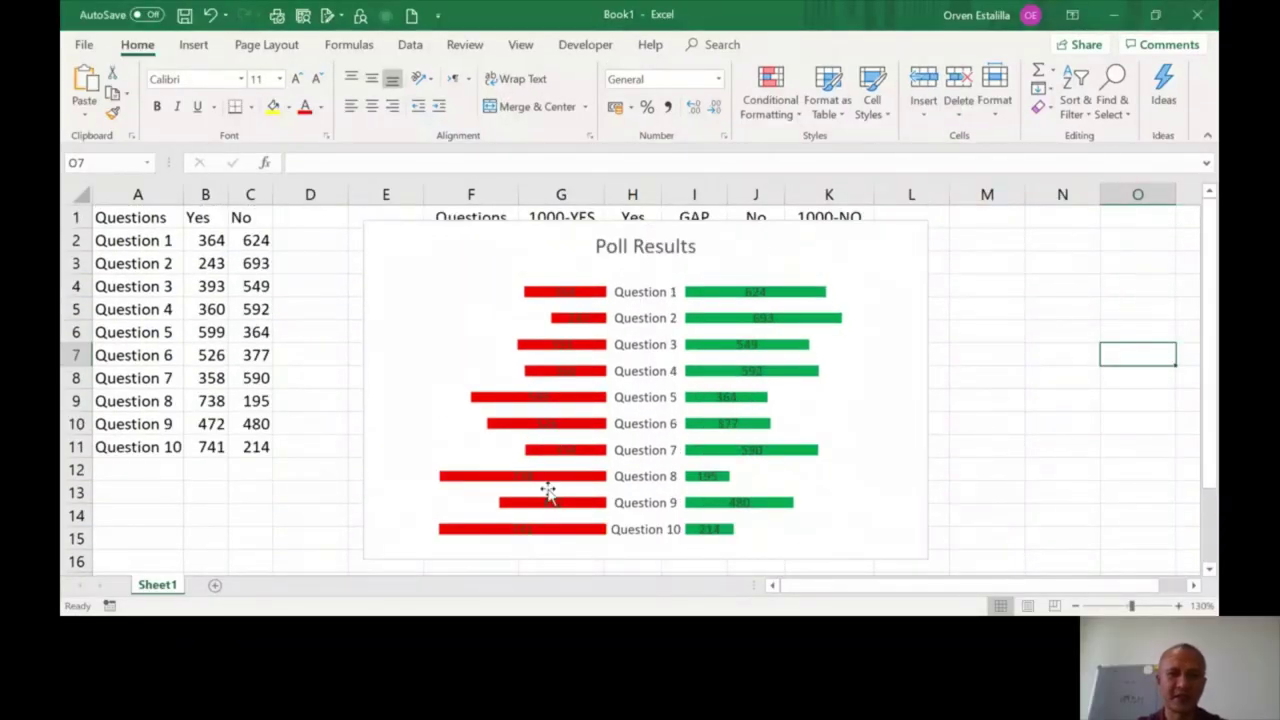
click(214, 589)
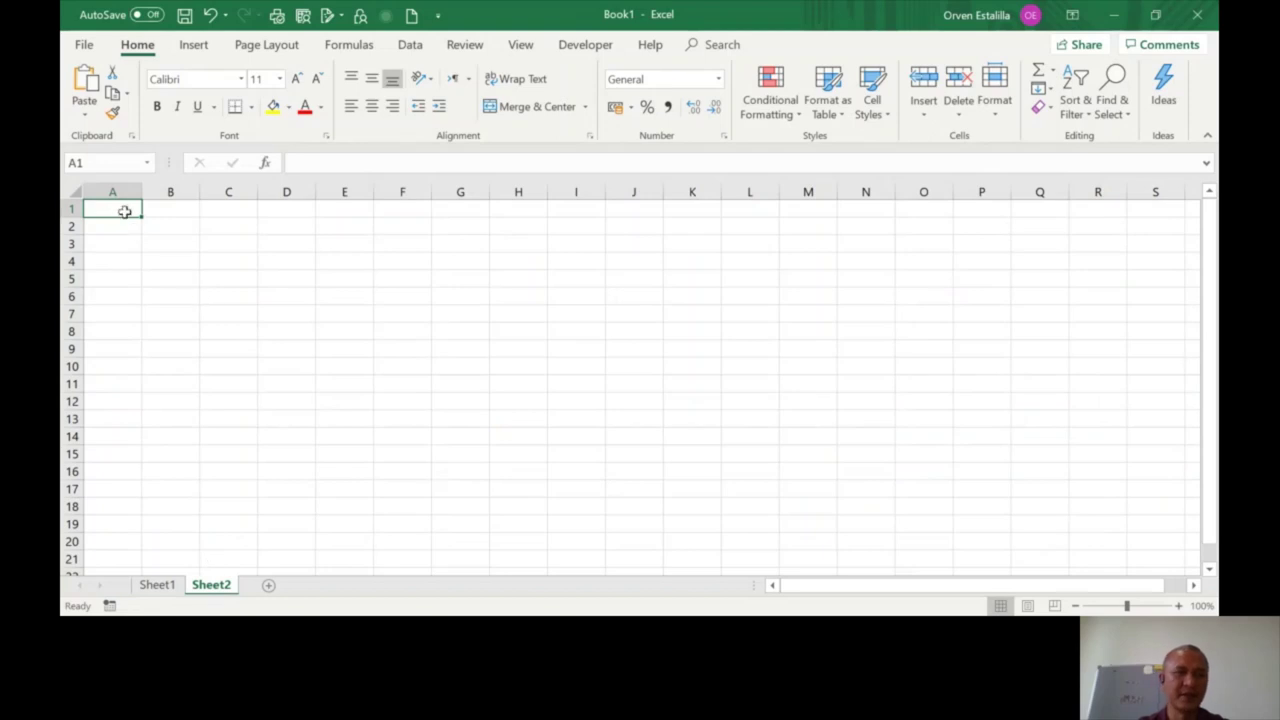
right_click(121, 207)
click(191, 287)
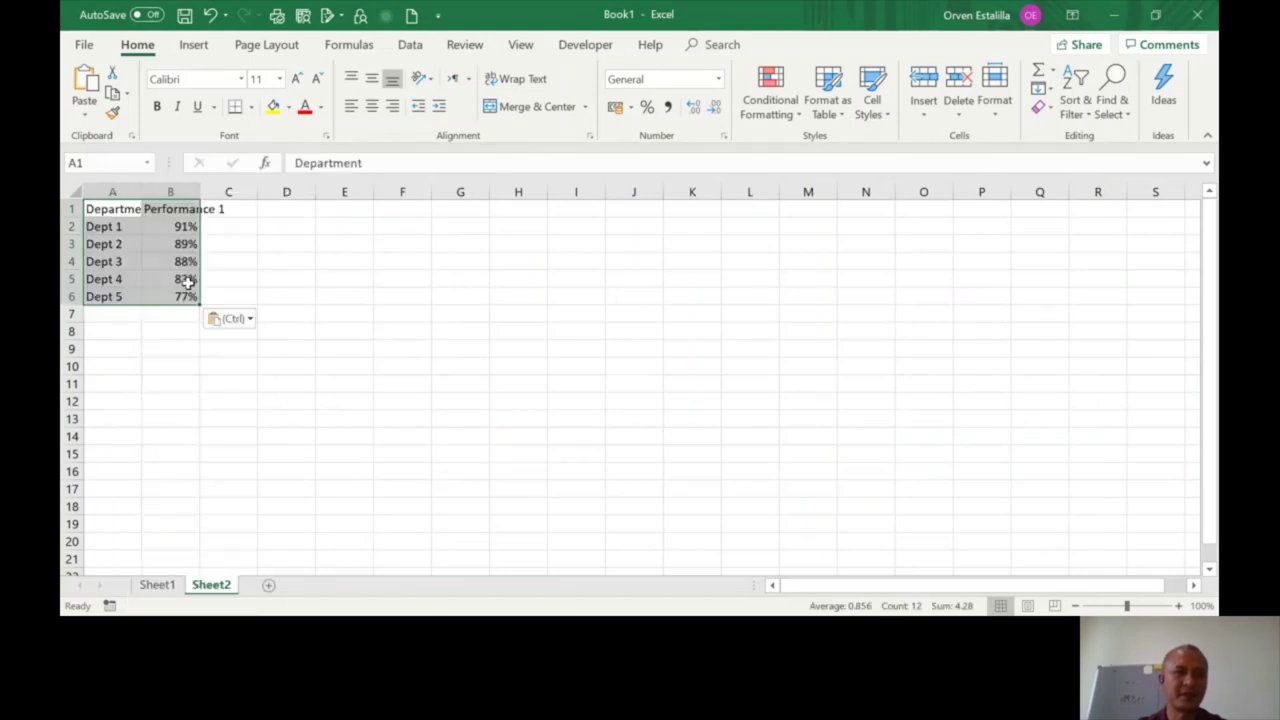
Step: Widen columns A and B so the Department and Performance 1 headers fit
click(132, 191)
drag(141, 191, 253, 191)
click(135, 208)
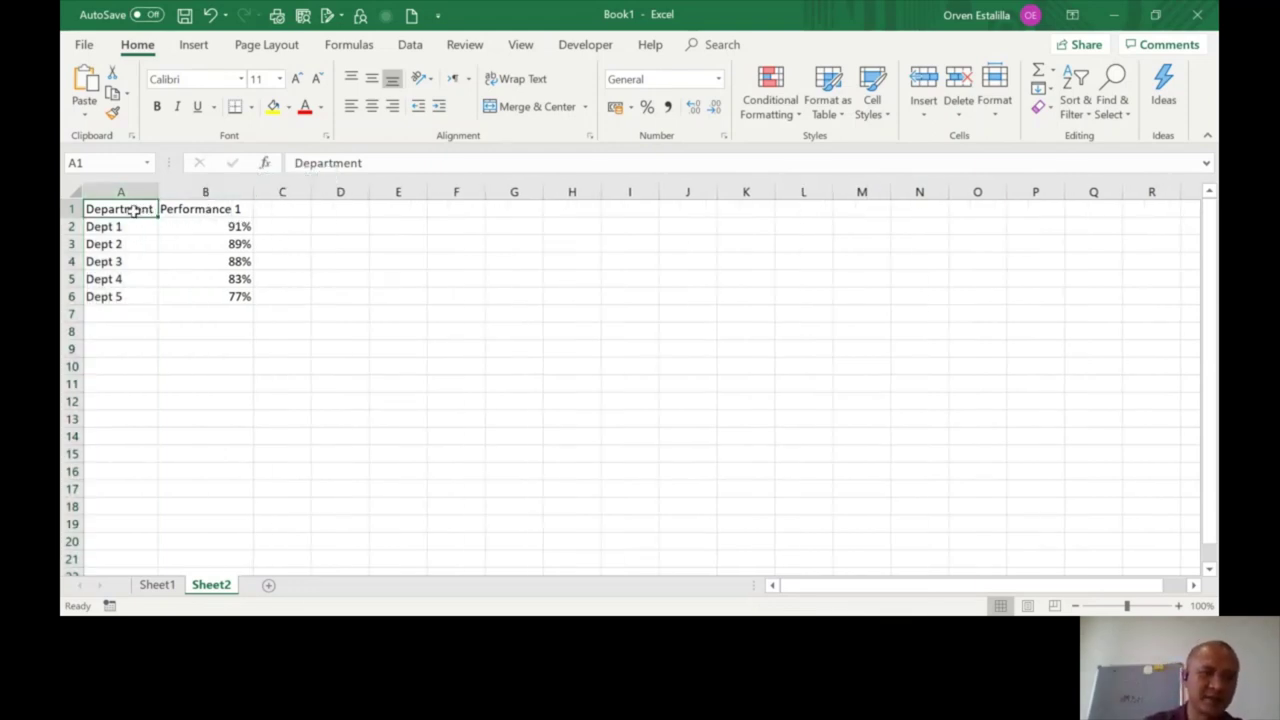
Step: Copy the table in A1:B6 and paste it as values starting at cell D1
drag(138, 208, 211, 295)
key(ctrl+c)
click(349, 207)
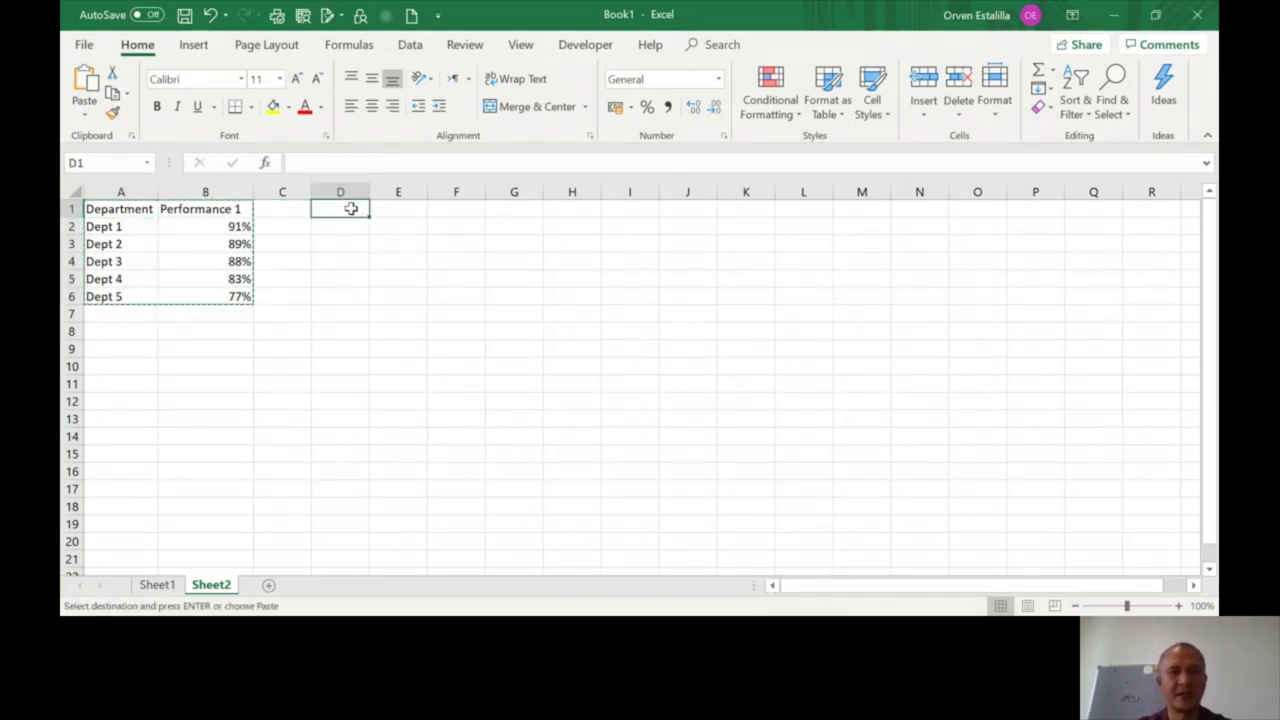
right_click(351, 210)
click(415, 288)
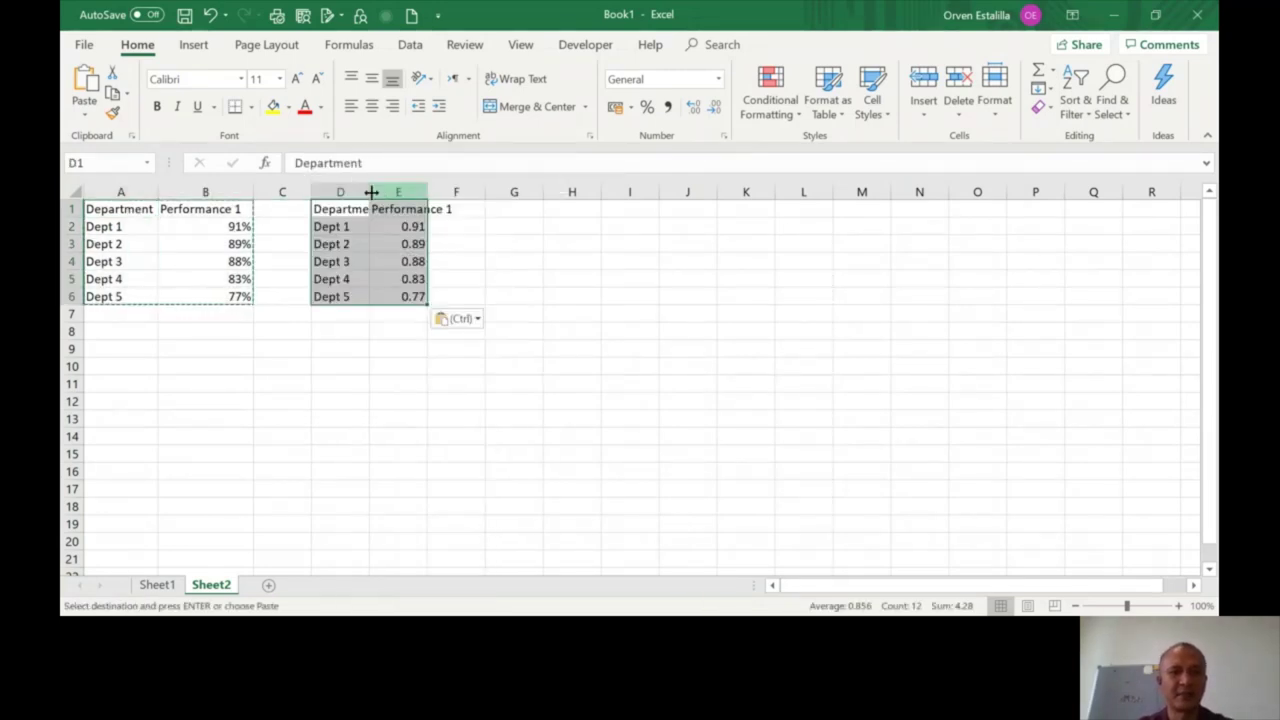
Step: Widen columns D and E to fit their headers, and widen the empty column F as well
click(357, 186)
drag(370, 189, 390, 190)
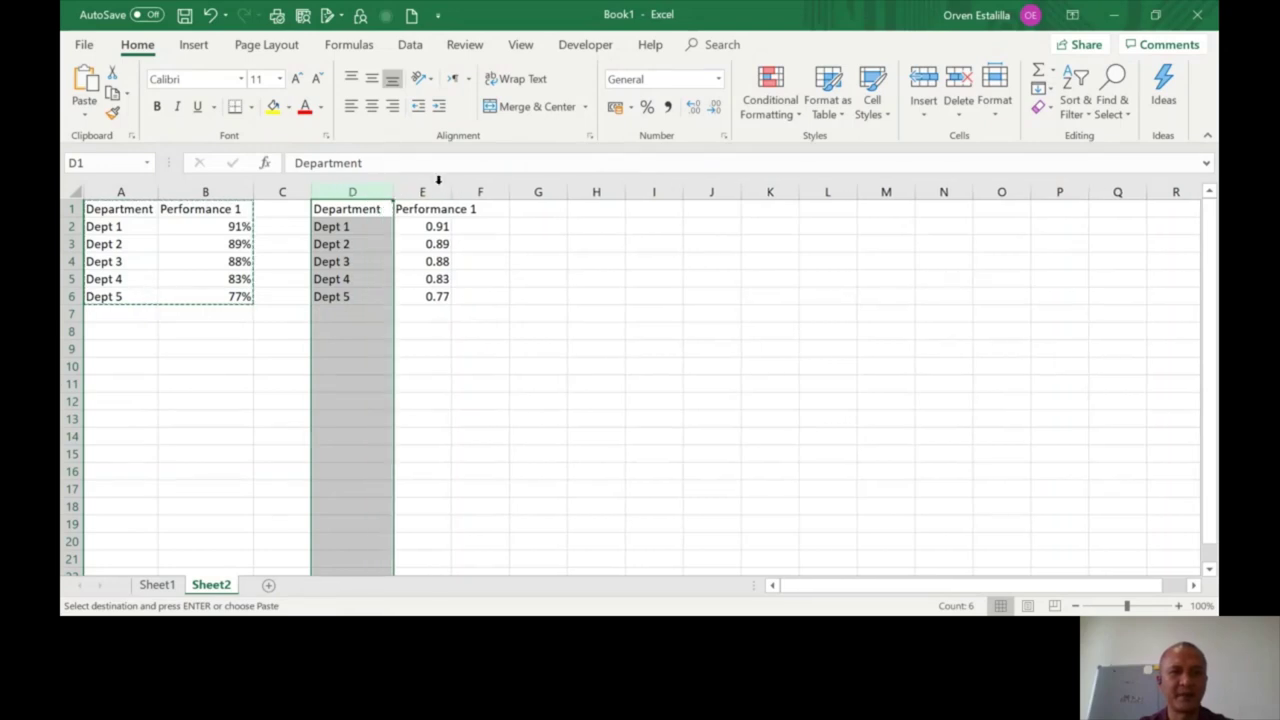
click(438, 185)
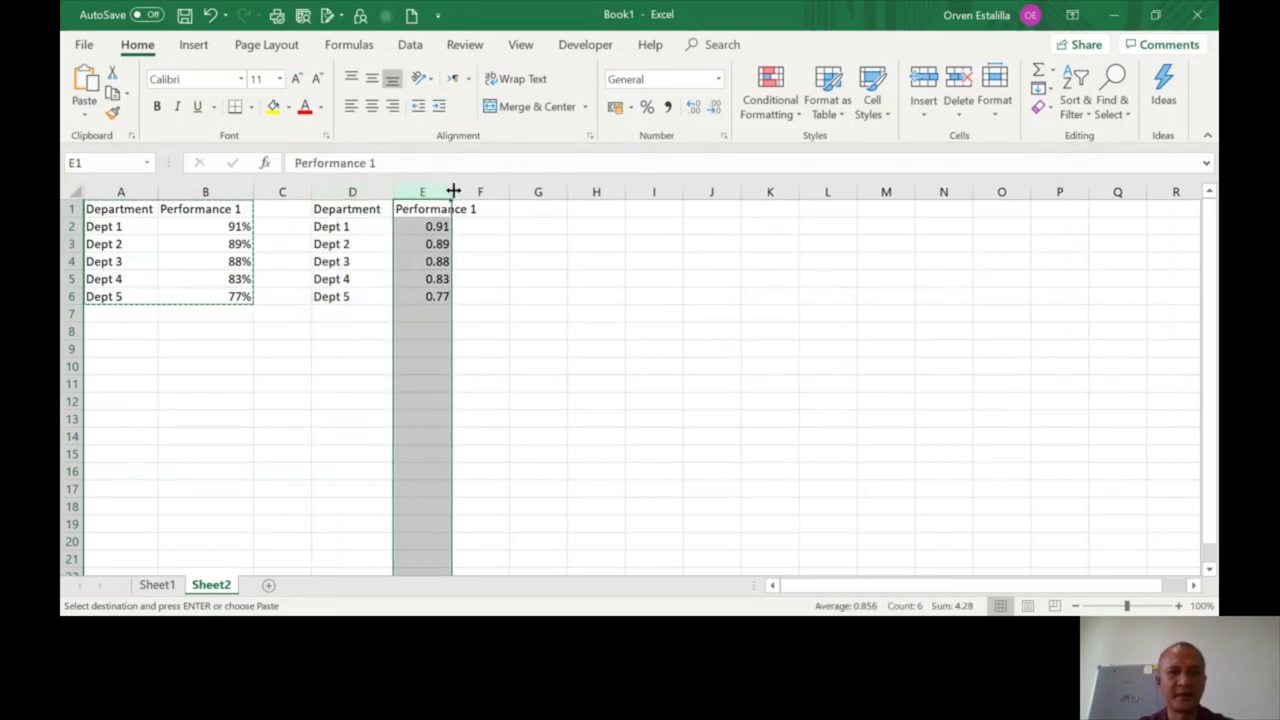
drag(450, 190, 529, 291)
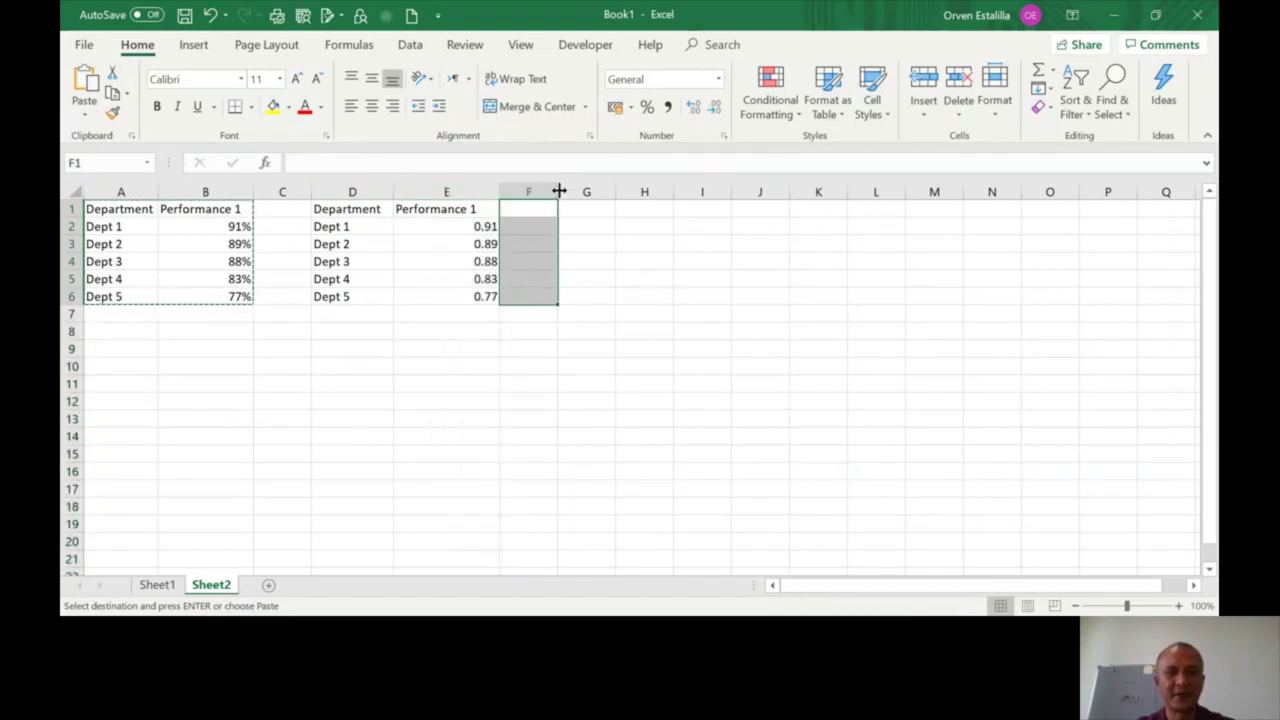
drag(559, 191, 598, 191)
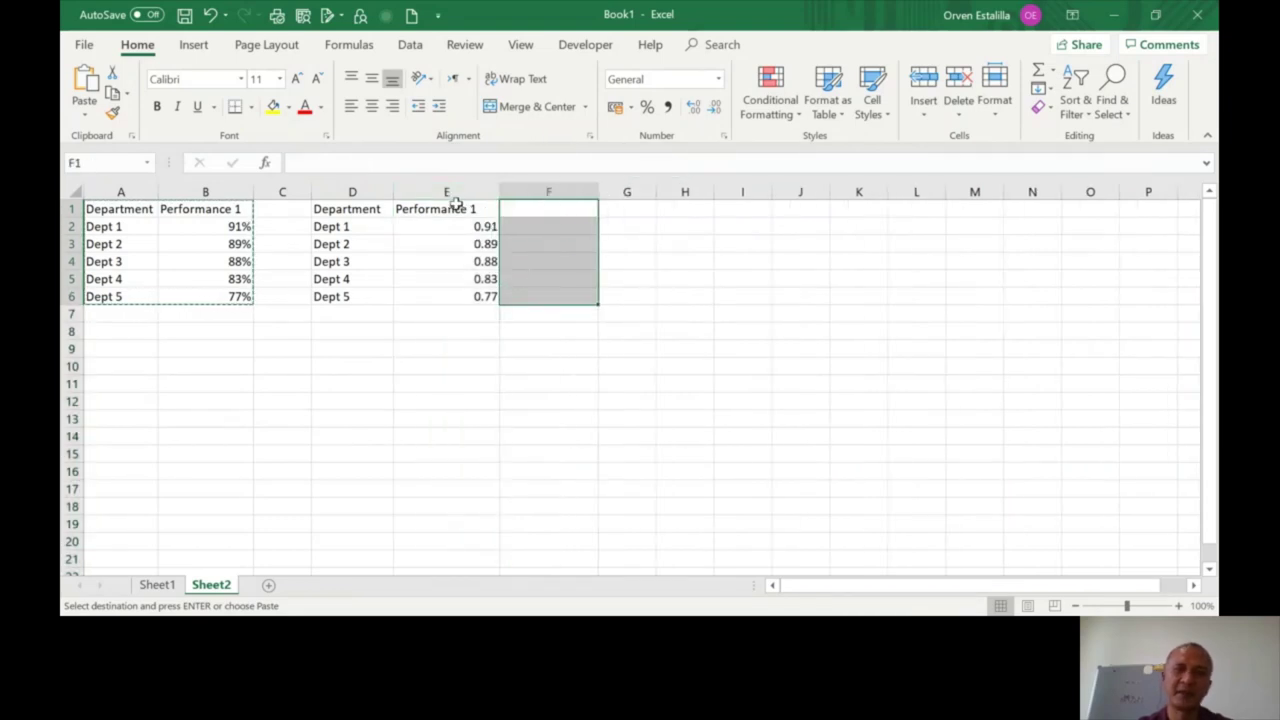
Step: Duplicate the Performance 1 column from E1:E6 into column F and rename the copy's header to Performance 2
drag(452, 208, 443, 294)
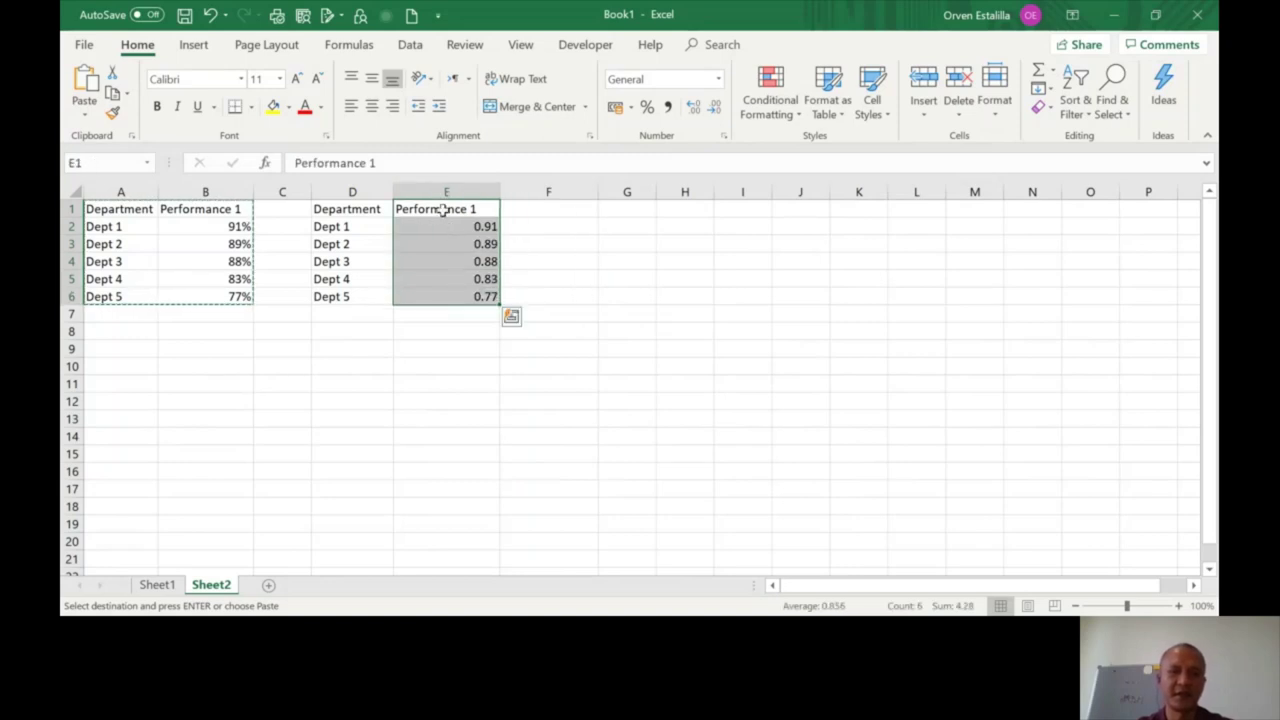
key(ctrl+c)
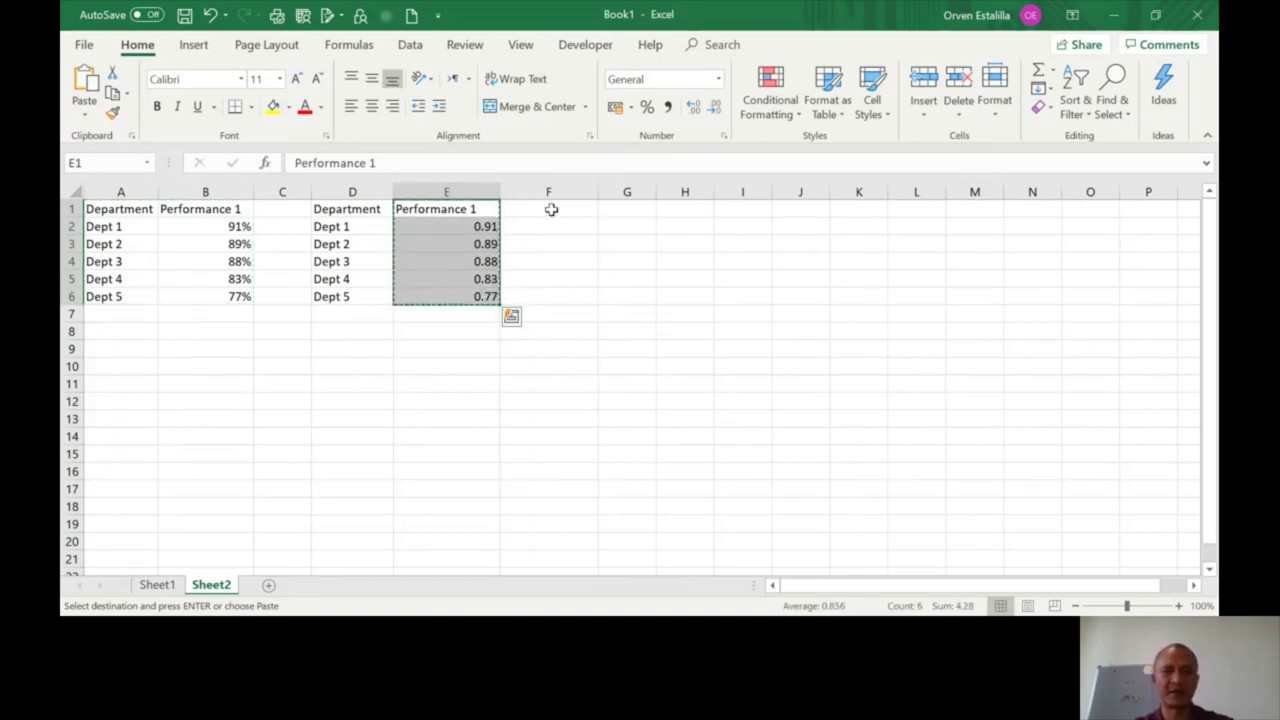
click(545, 208)
key(ctrl+v)
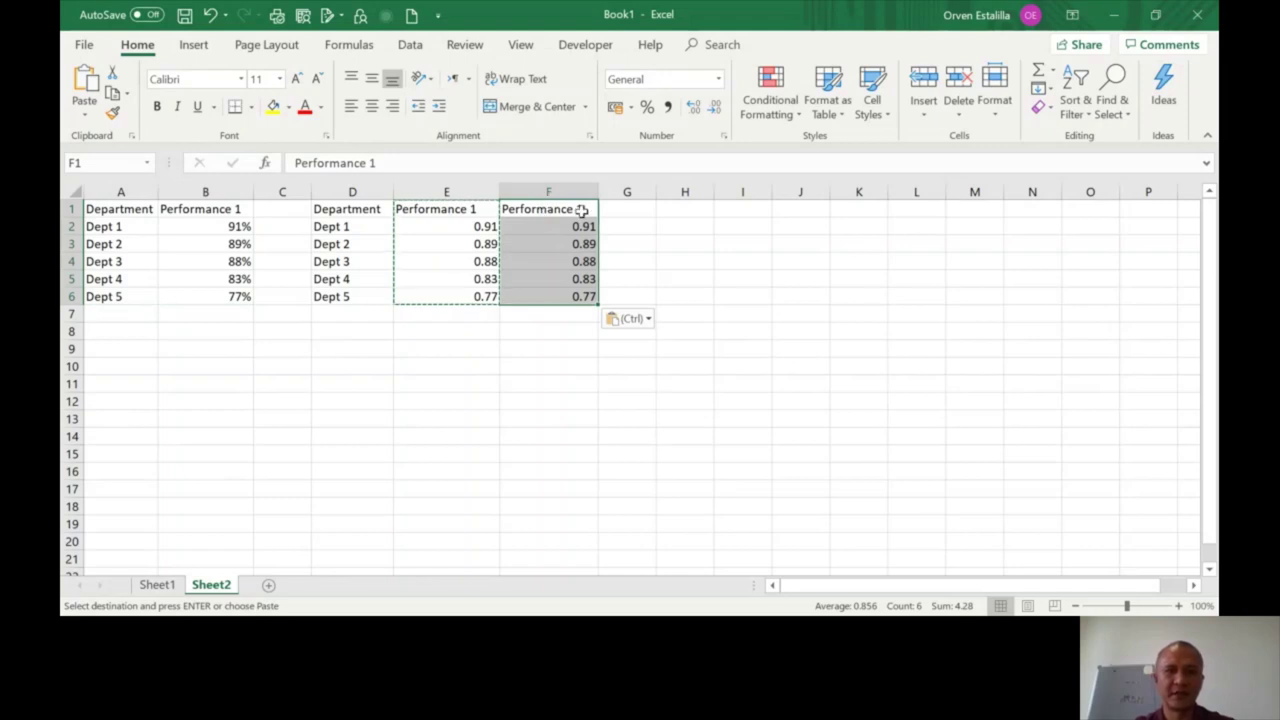
double_click(580, 208)
key(BackSpace)
text(2)
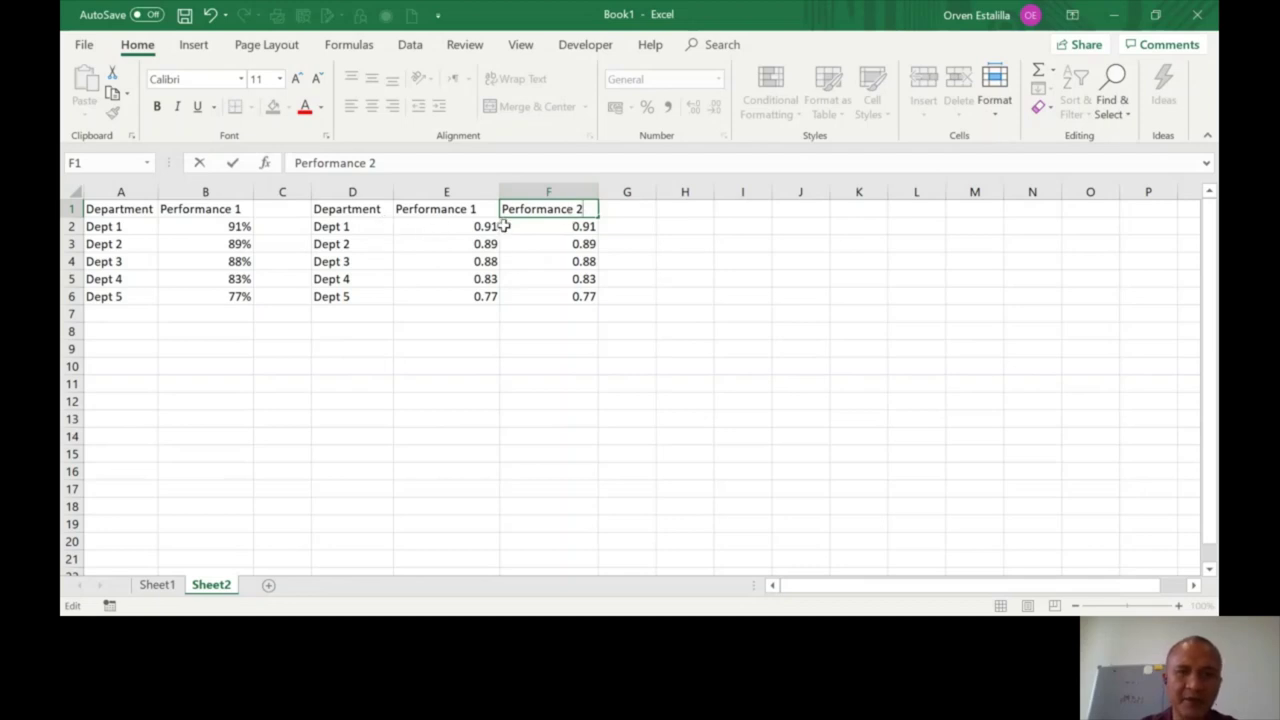
Step: Format the values in E2:F6 as percentages and center the contents of E1:F6
drag(456, 229, 551, 291)
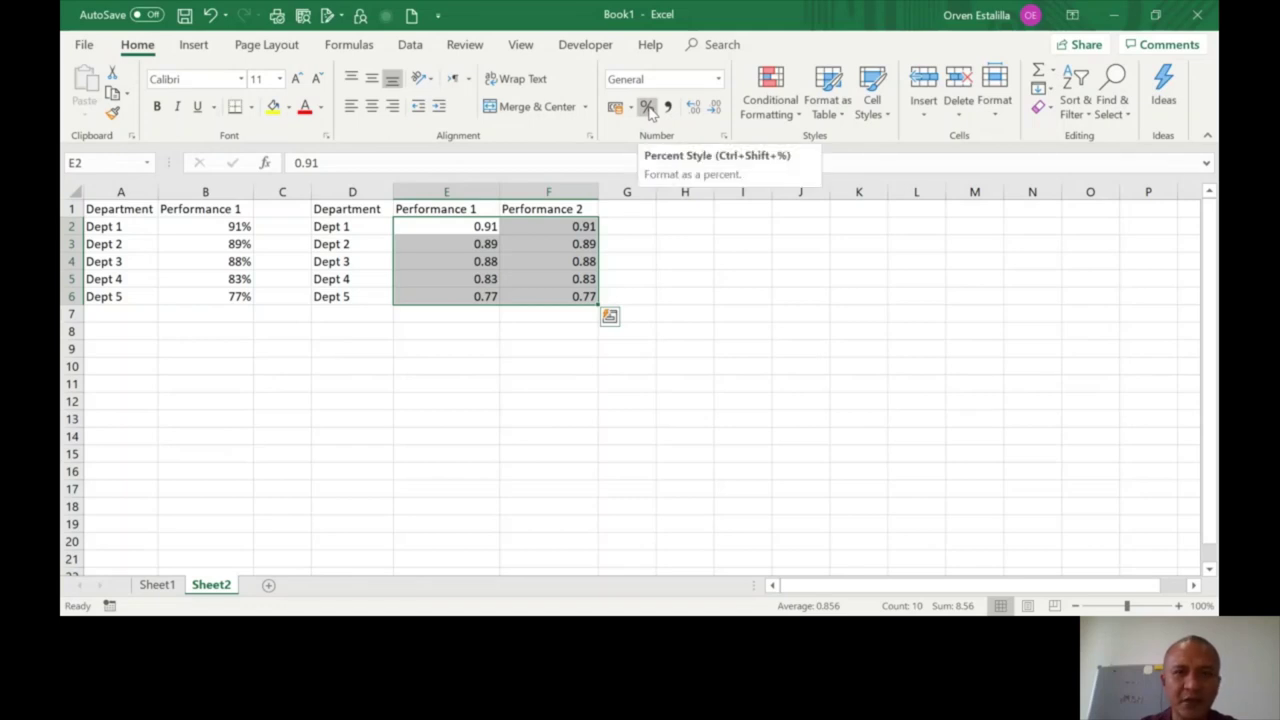
click(648, 108)
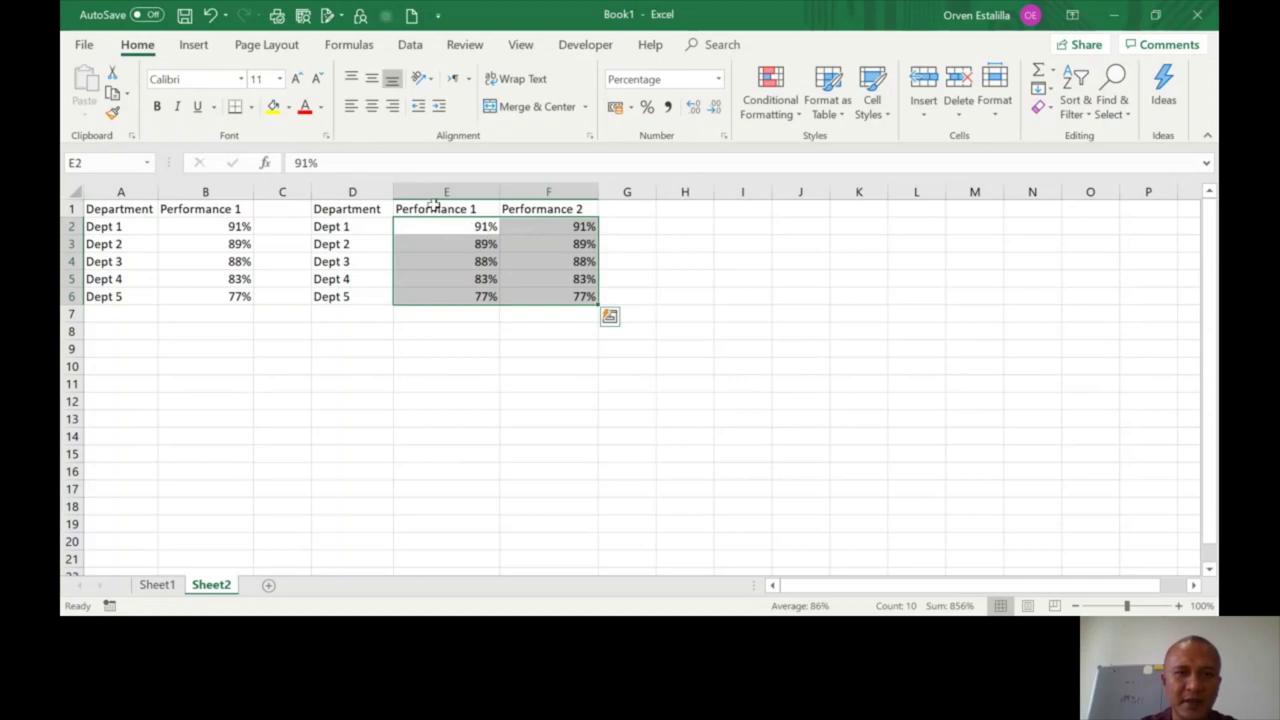
drag(434, 210, 534, 296)
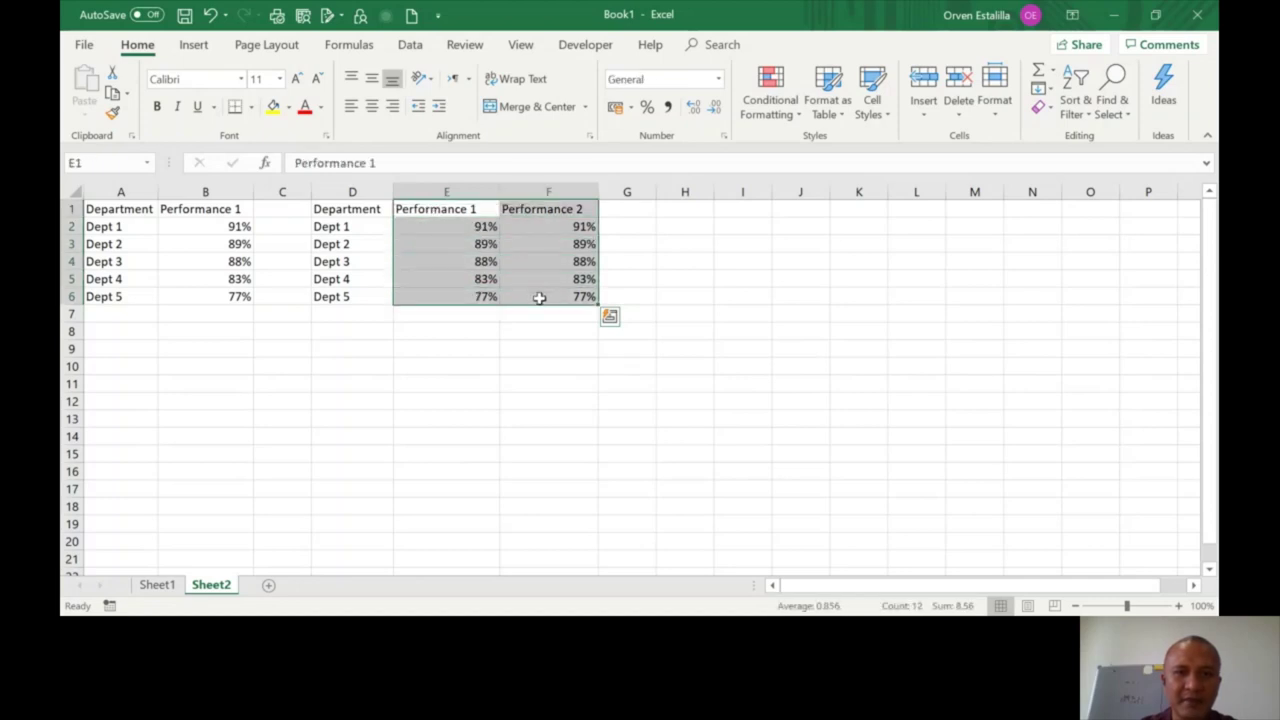
click(371, 106)
click(523, 378)
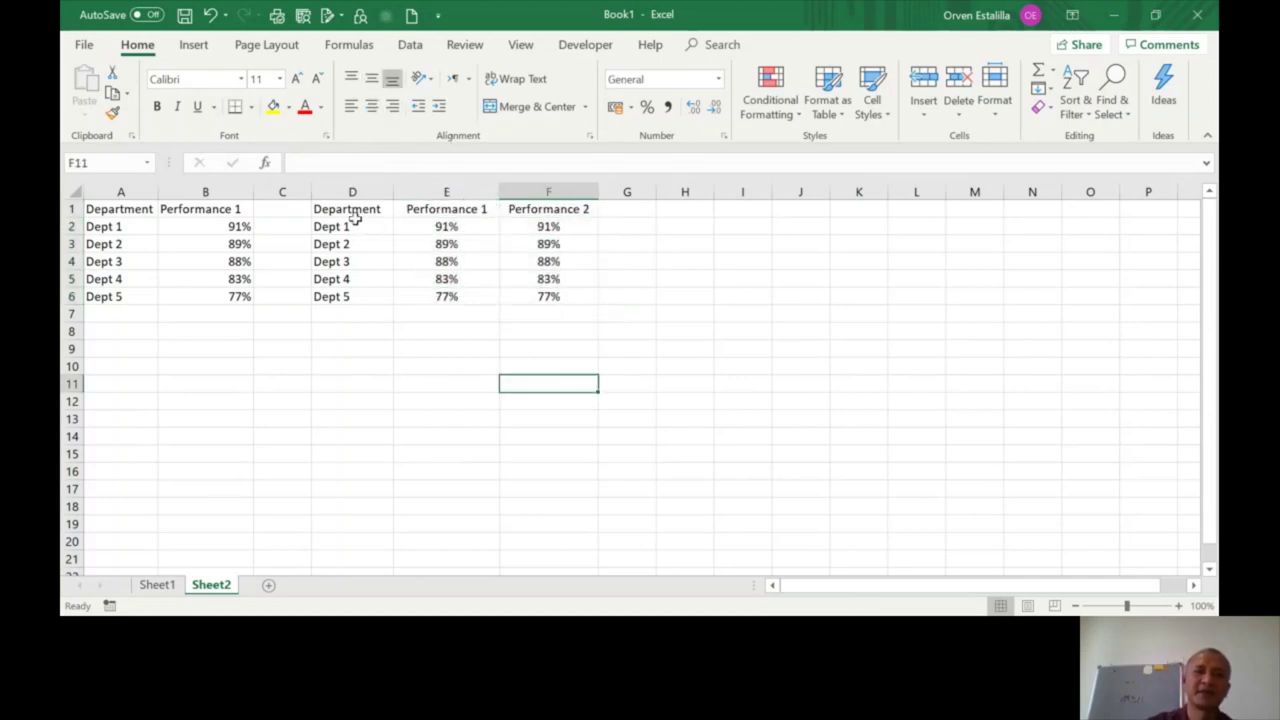
Step: Insert a 2-D clustered column chart from D1:F6 and enlarge it
drag(350, 212, 538, 298)
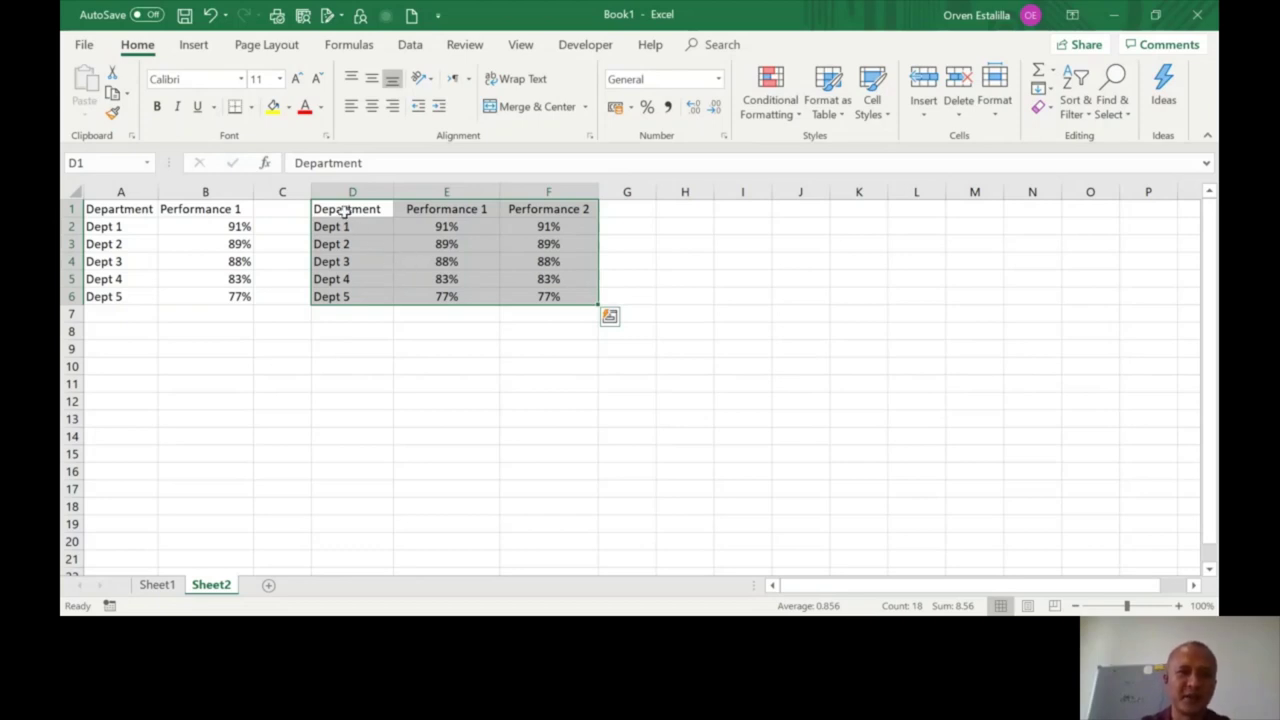
click(194, 45)
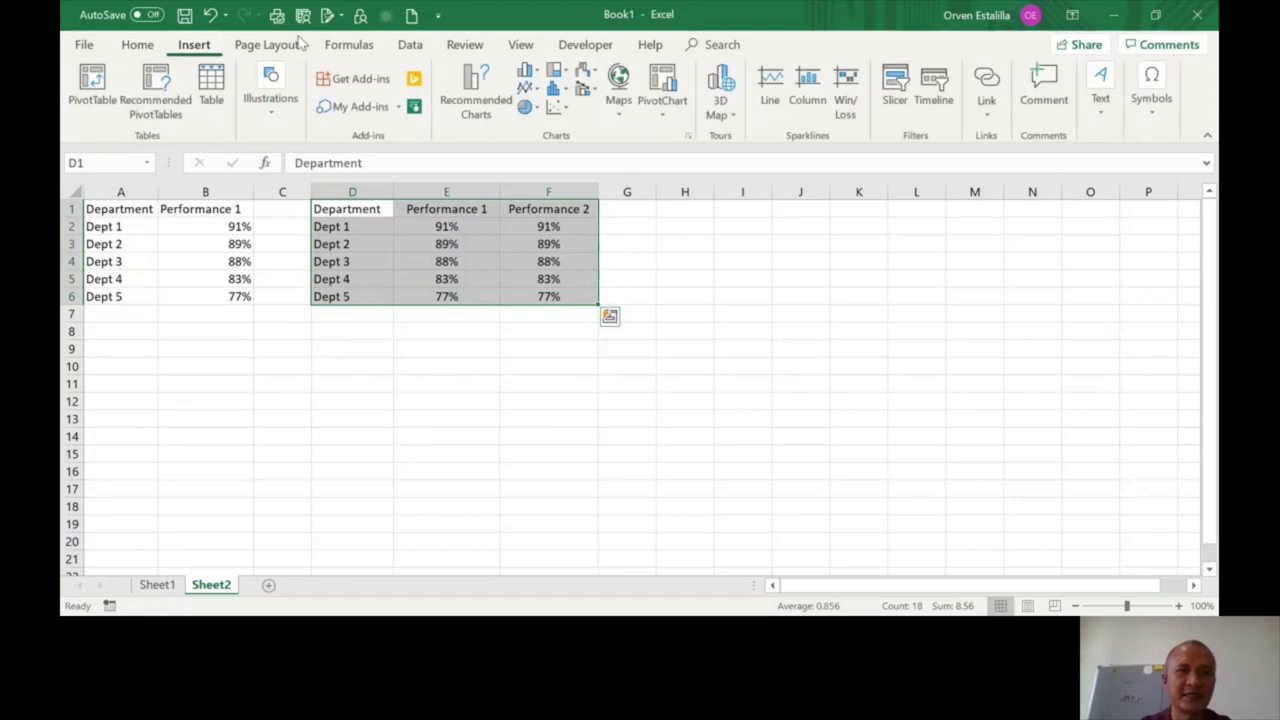
click(538, 73)
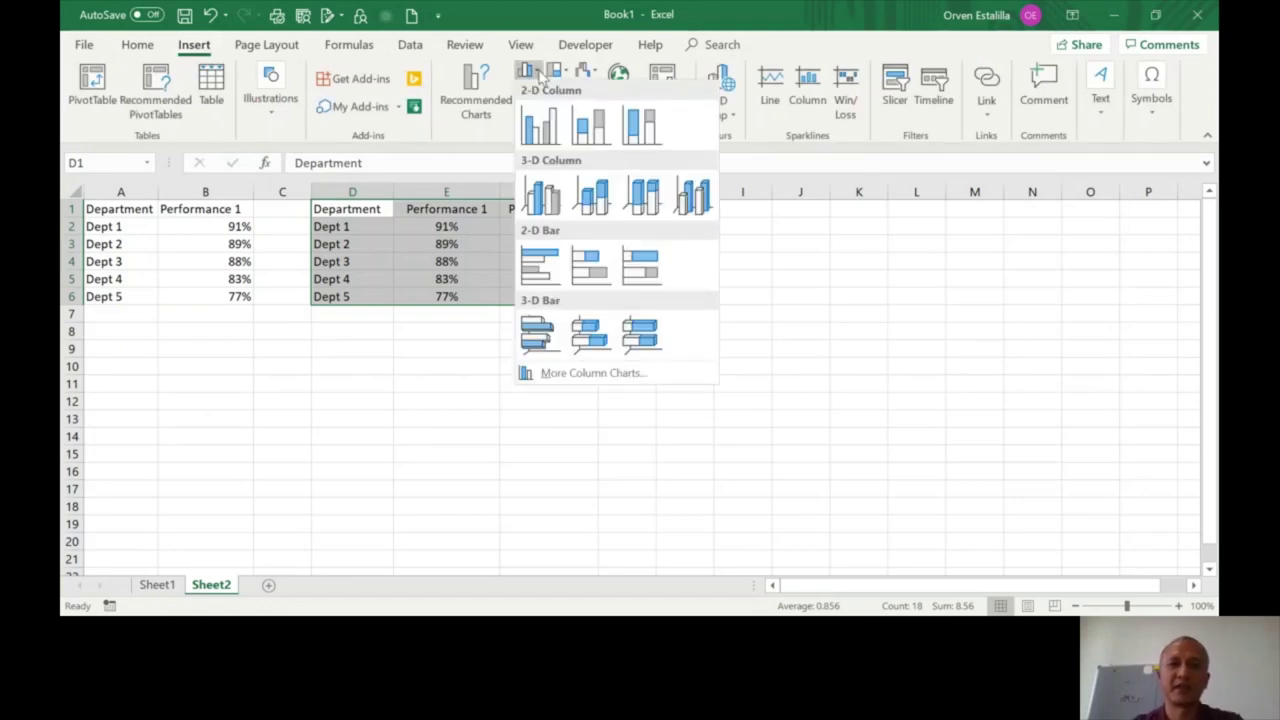
click(543, 127)
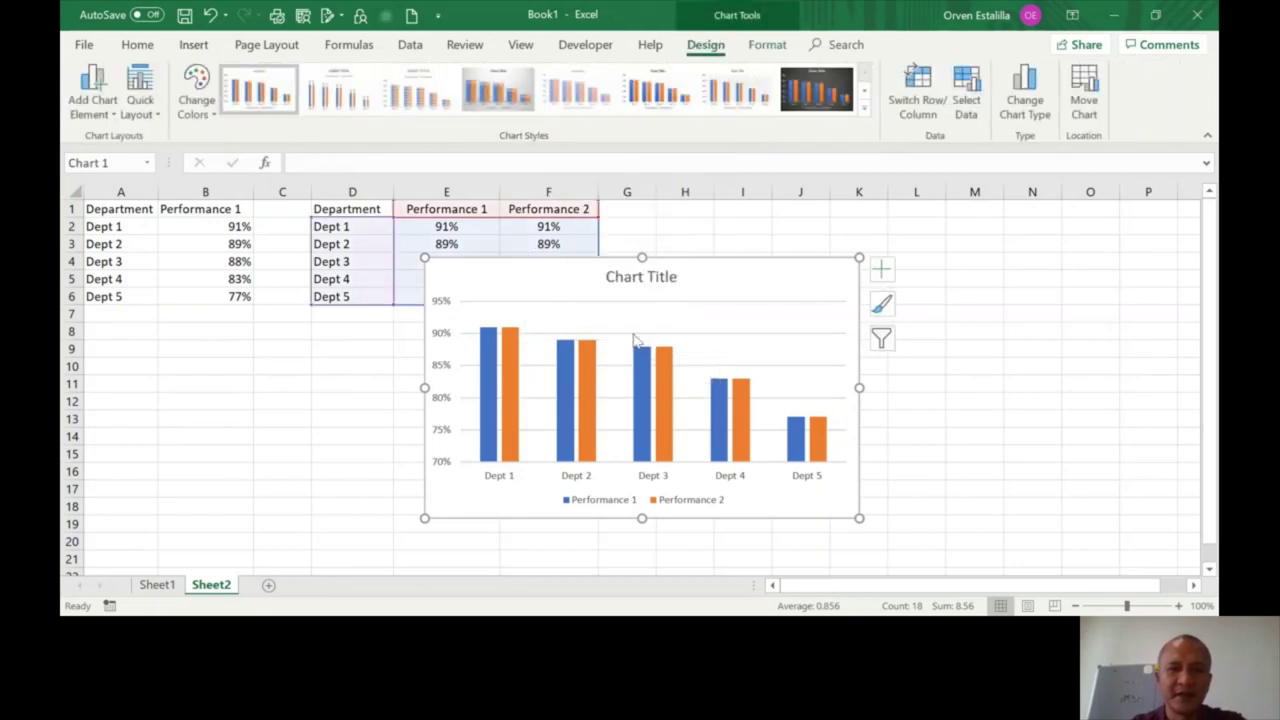
click(487, 350)
click(507, 356)
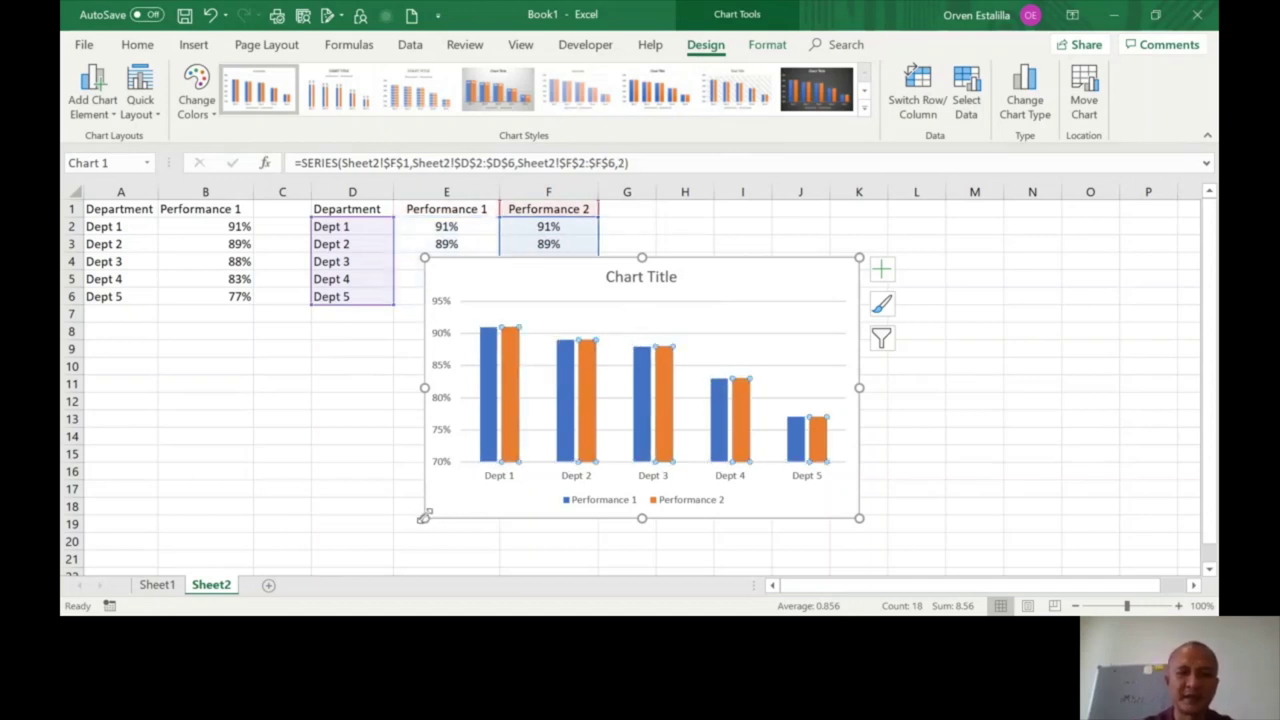
drag(424, 518, 324, 552)
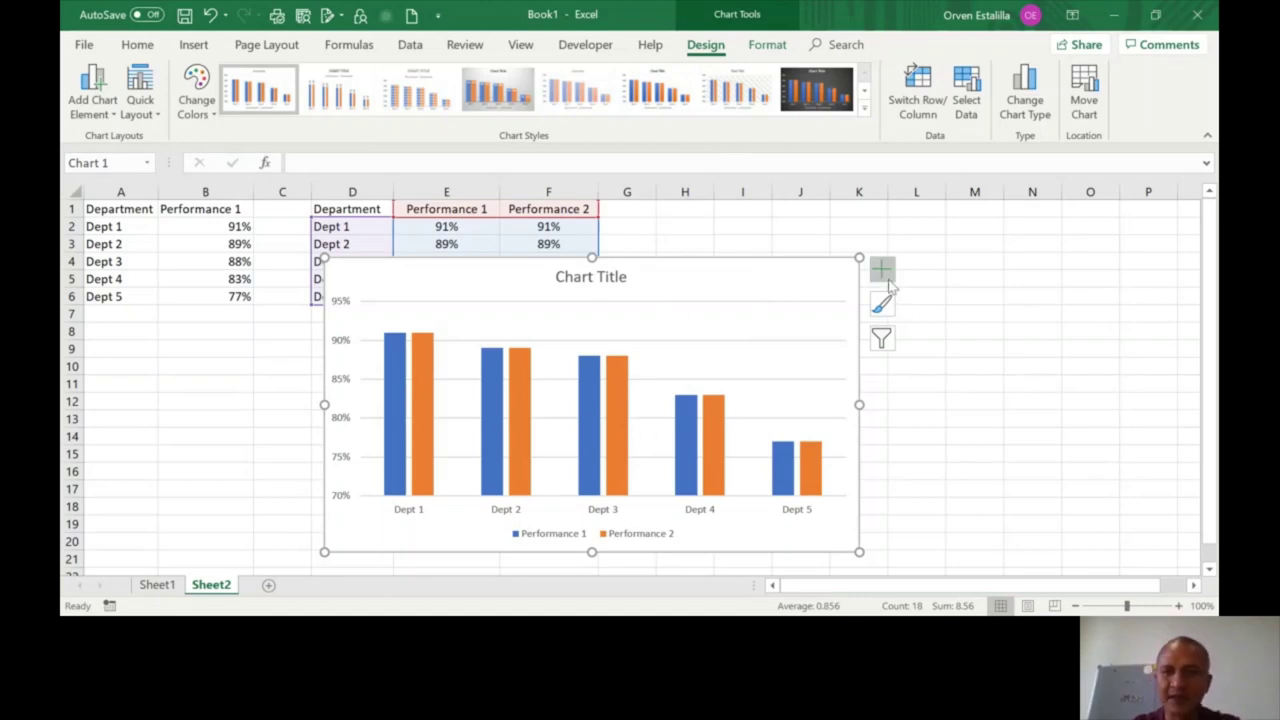
Step: Remove the axes, chart title, gridlines and legend from the column chart, and enlarge the chart further
click(882, 272)
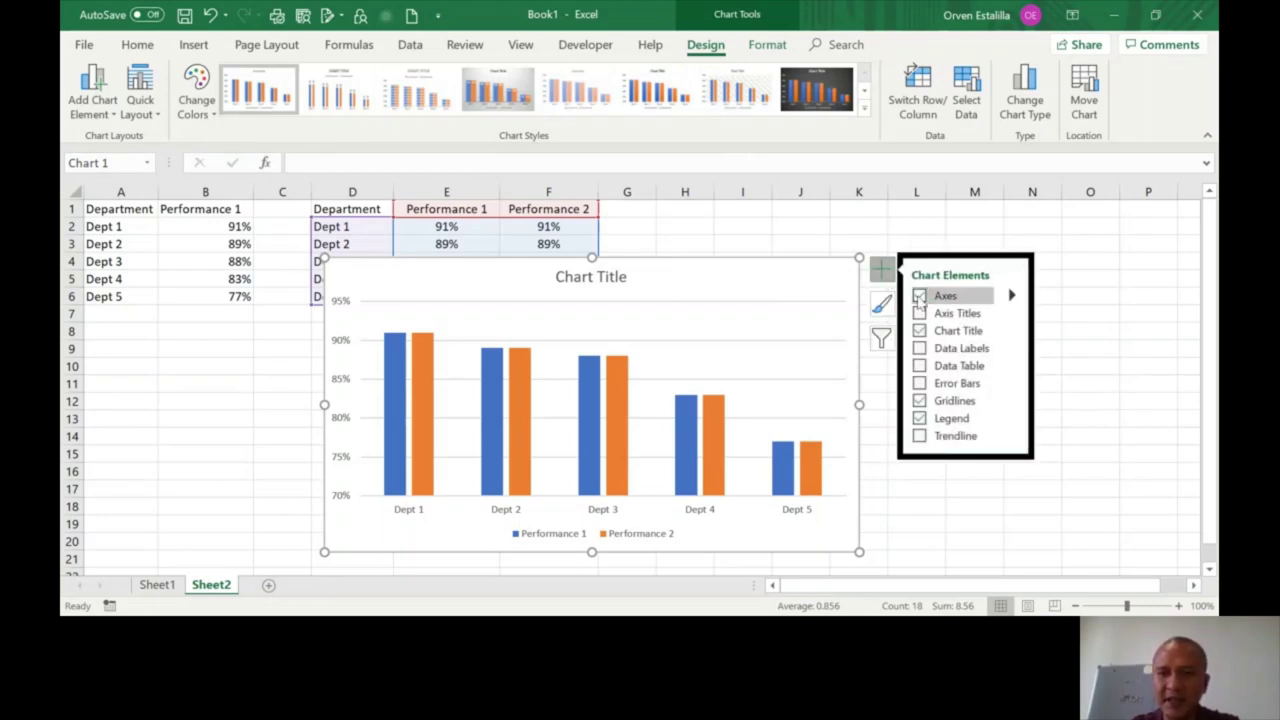
click(919, 297)
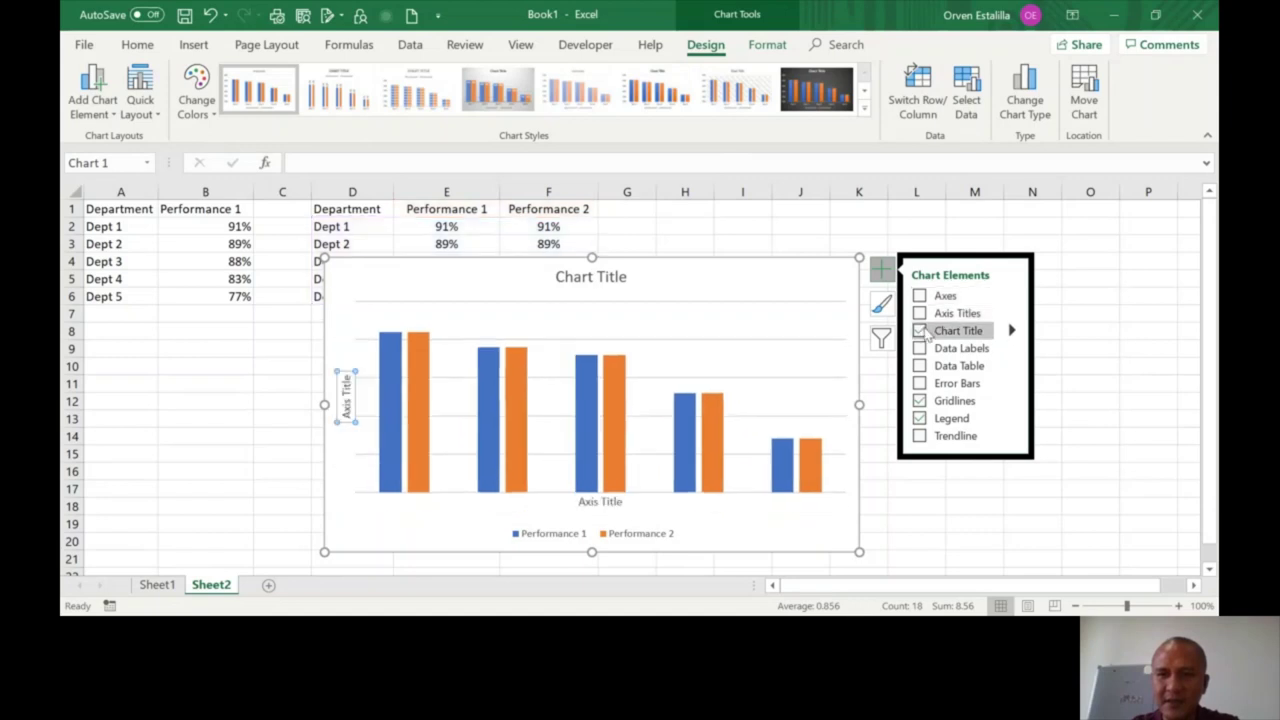
click(919, 418)
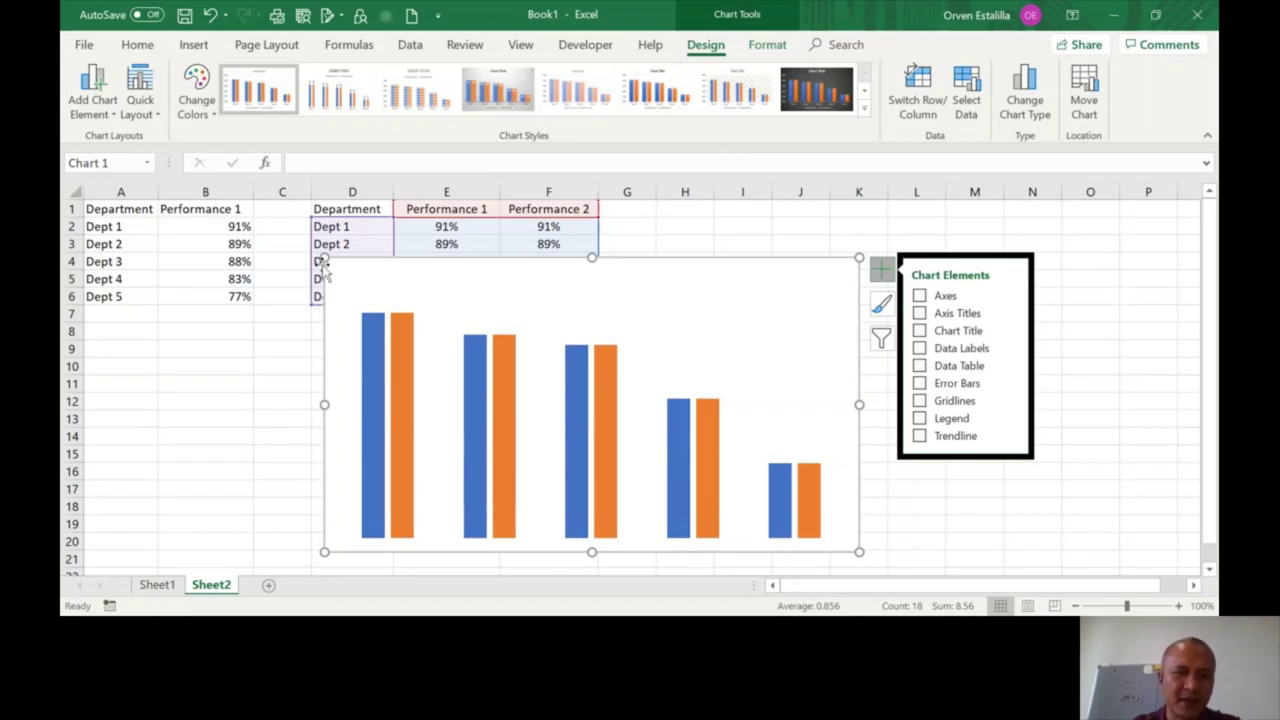
drag(324, 258, 255, 217)
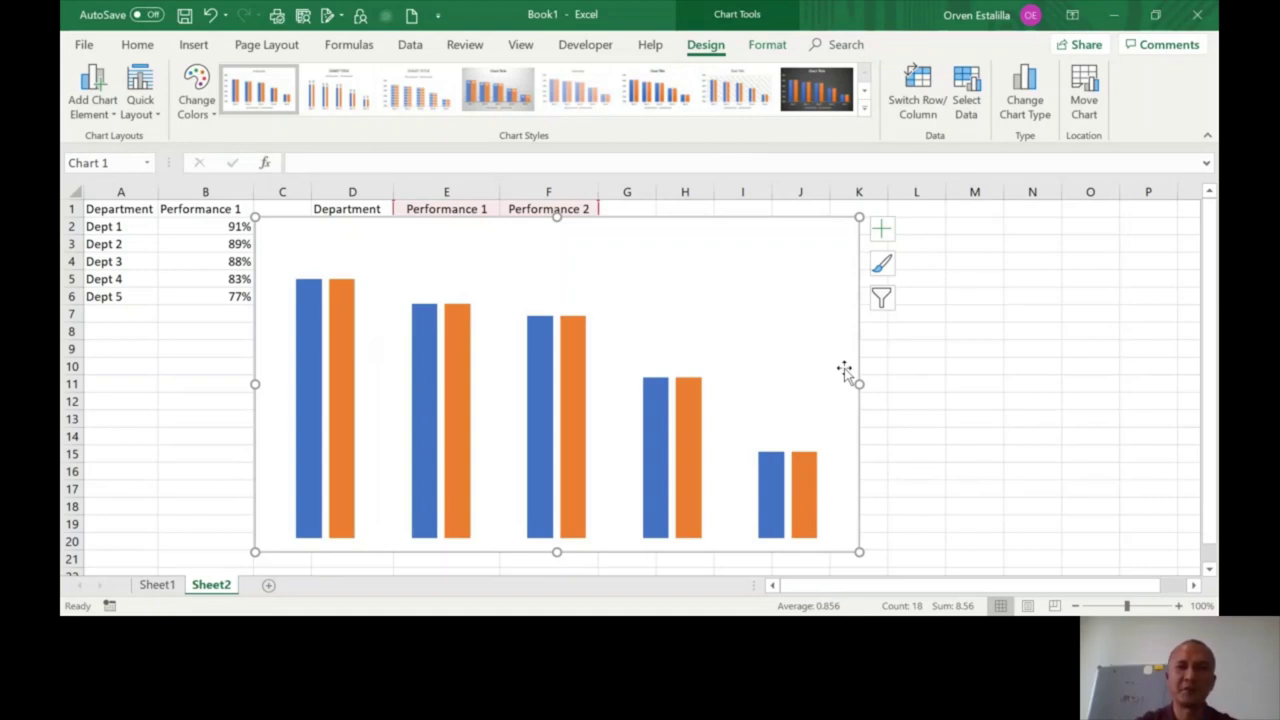
Step: Add data labels to the Performance 1 series in the column chart
click(309, 303)
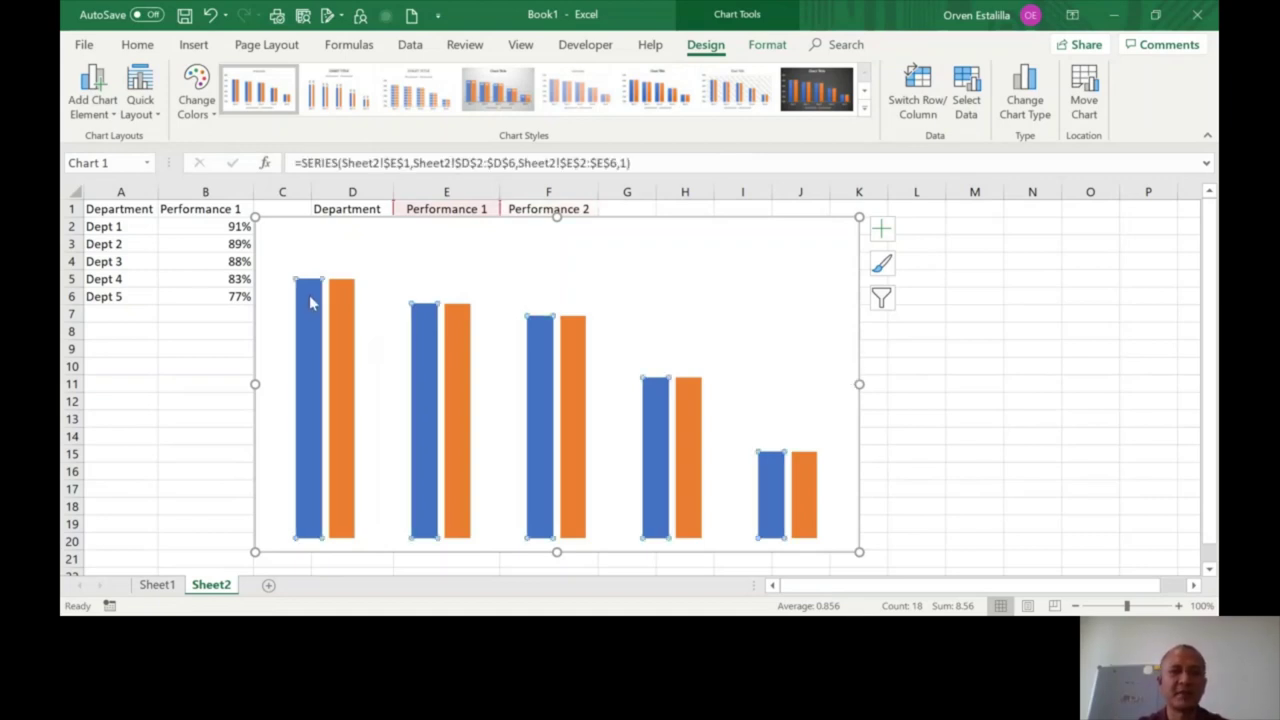
click(882, 230)
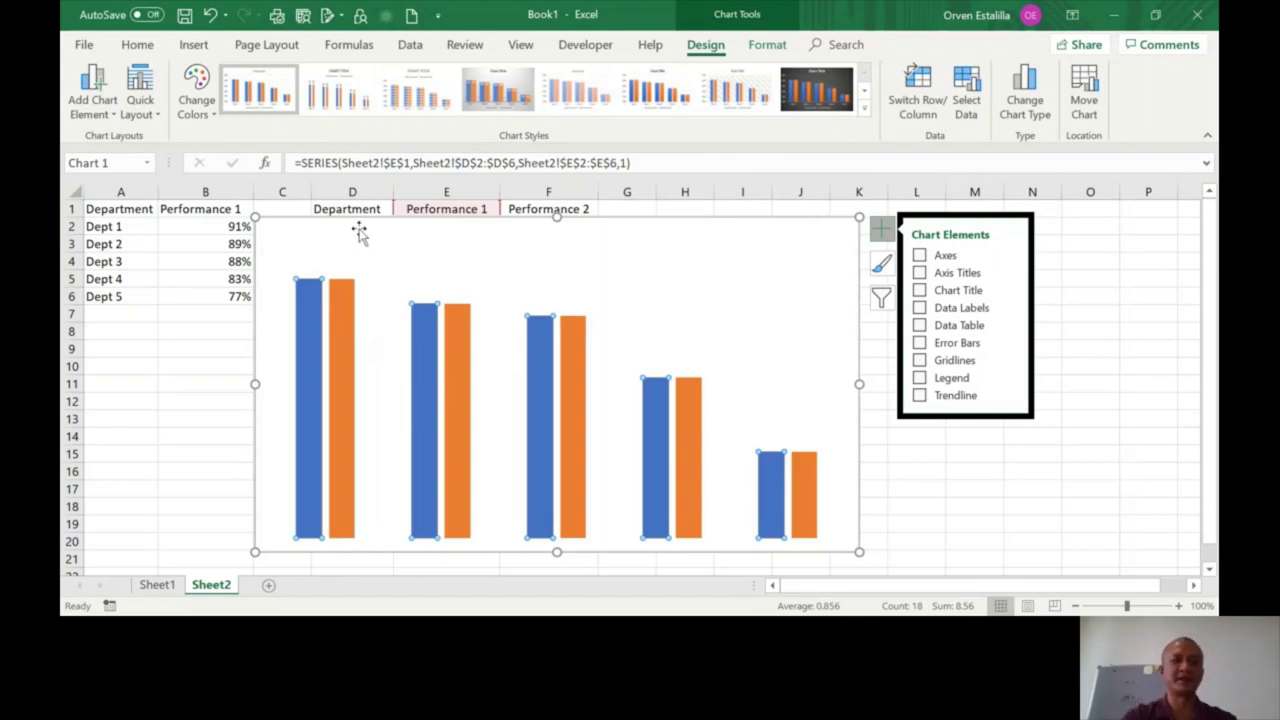
click(424, 242)
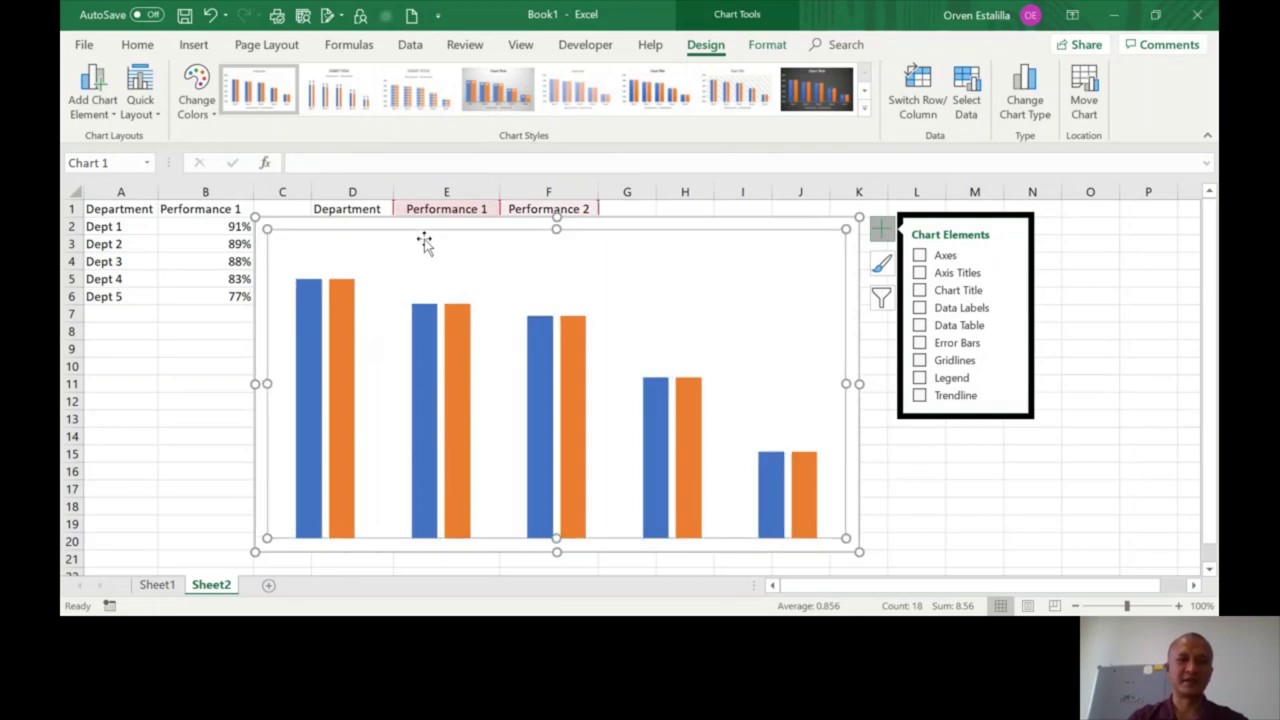
click(340, 290)
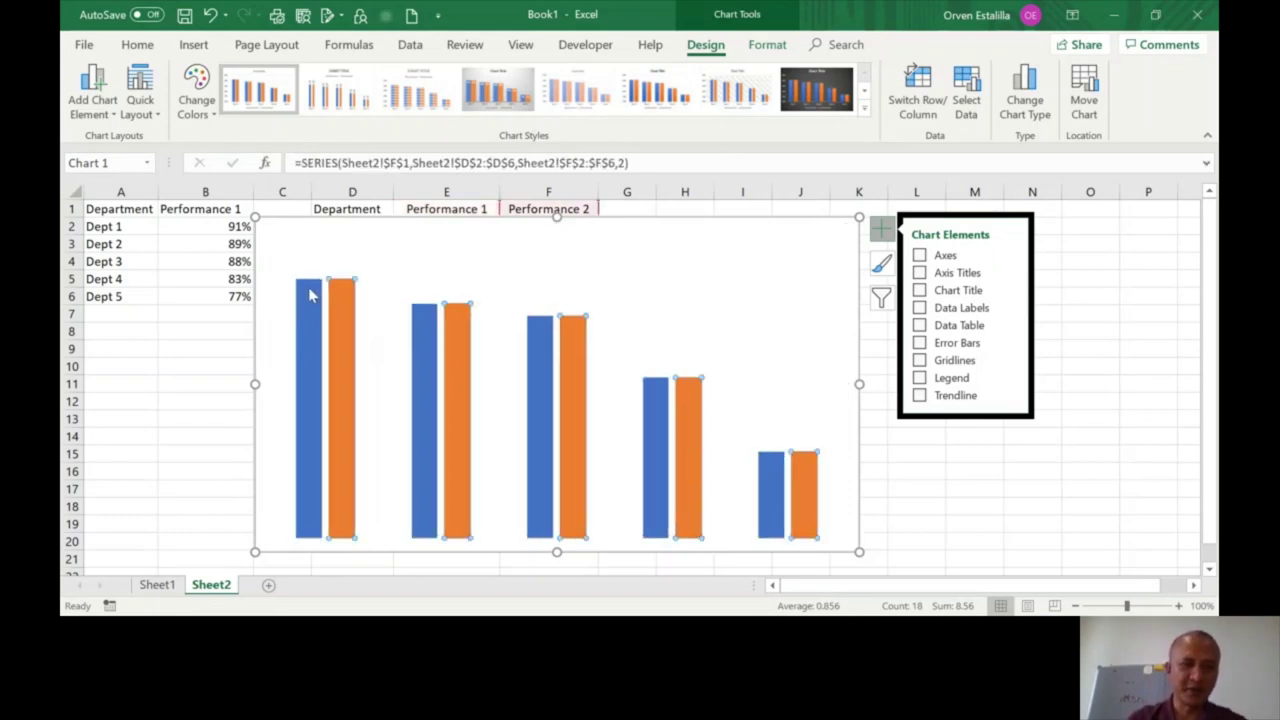
click(310, 294)
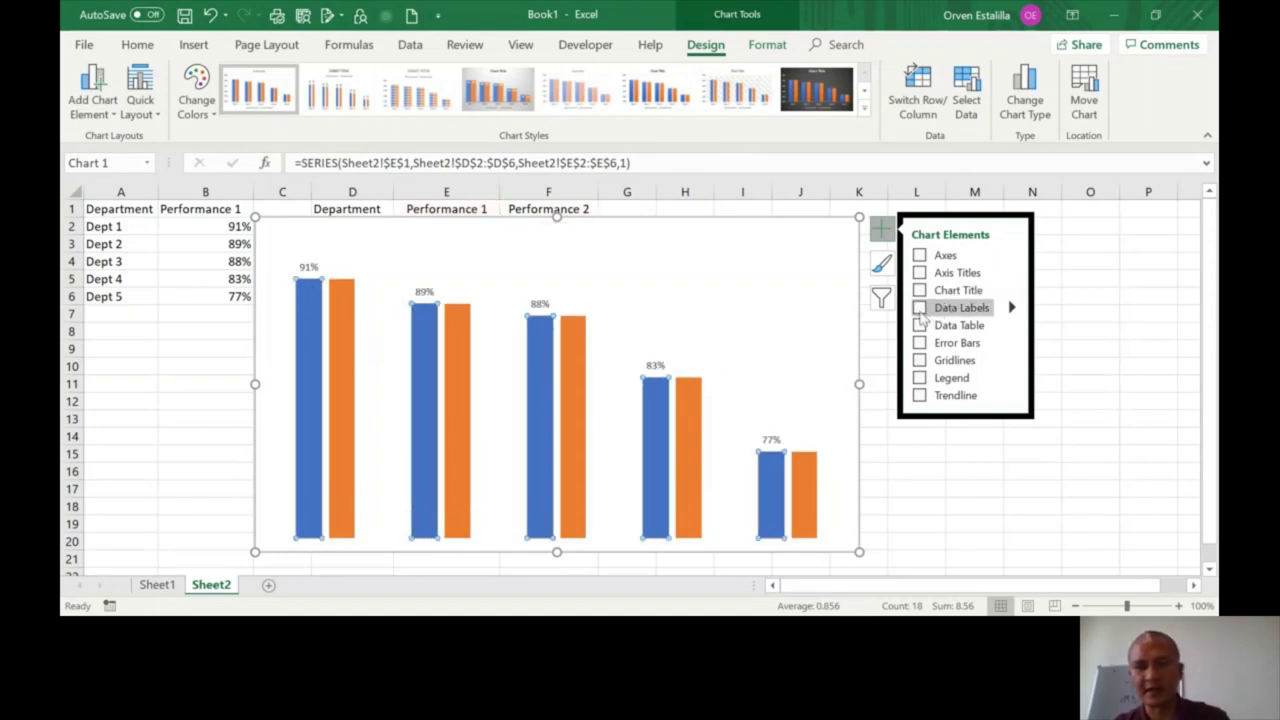
click(919, 309)
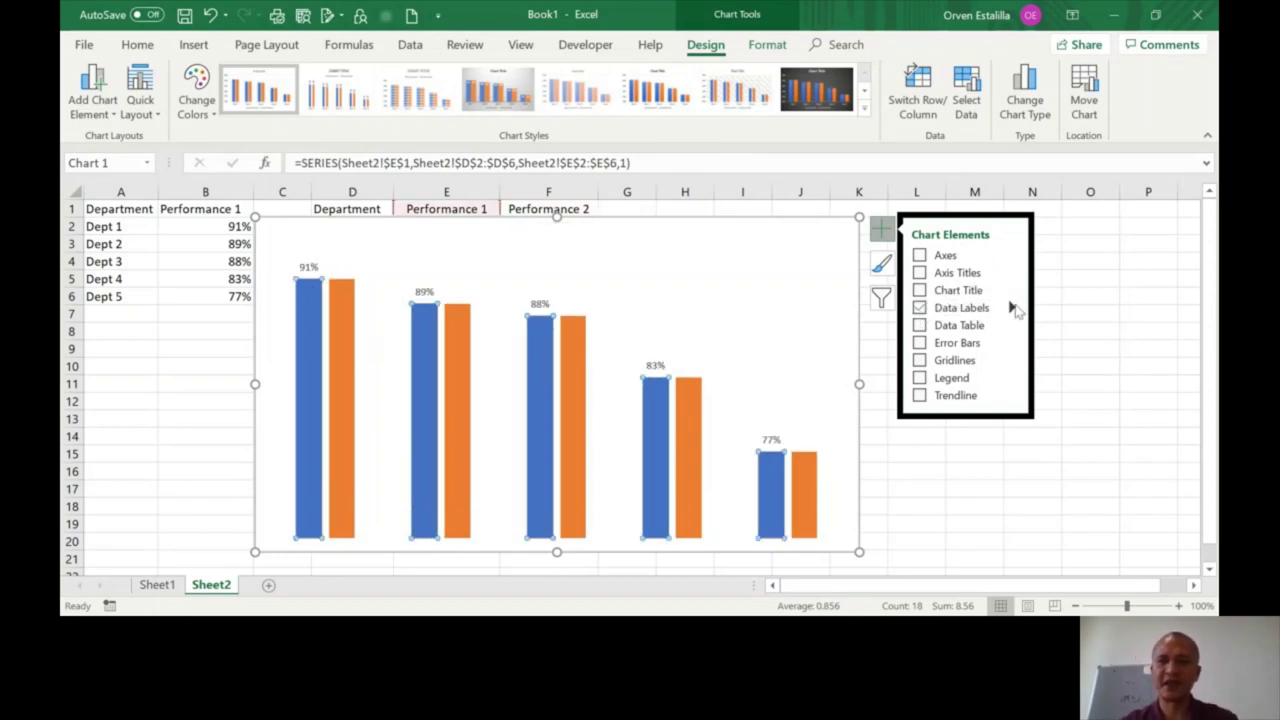
Step: Consult the Minimalist Chart slide in PowerPoint, and back in Excel position the Performance 1 data labels at Inside End, showing values without category names
click(1011, 308)
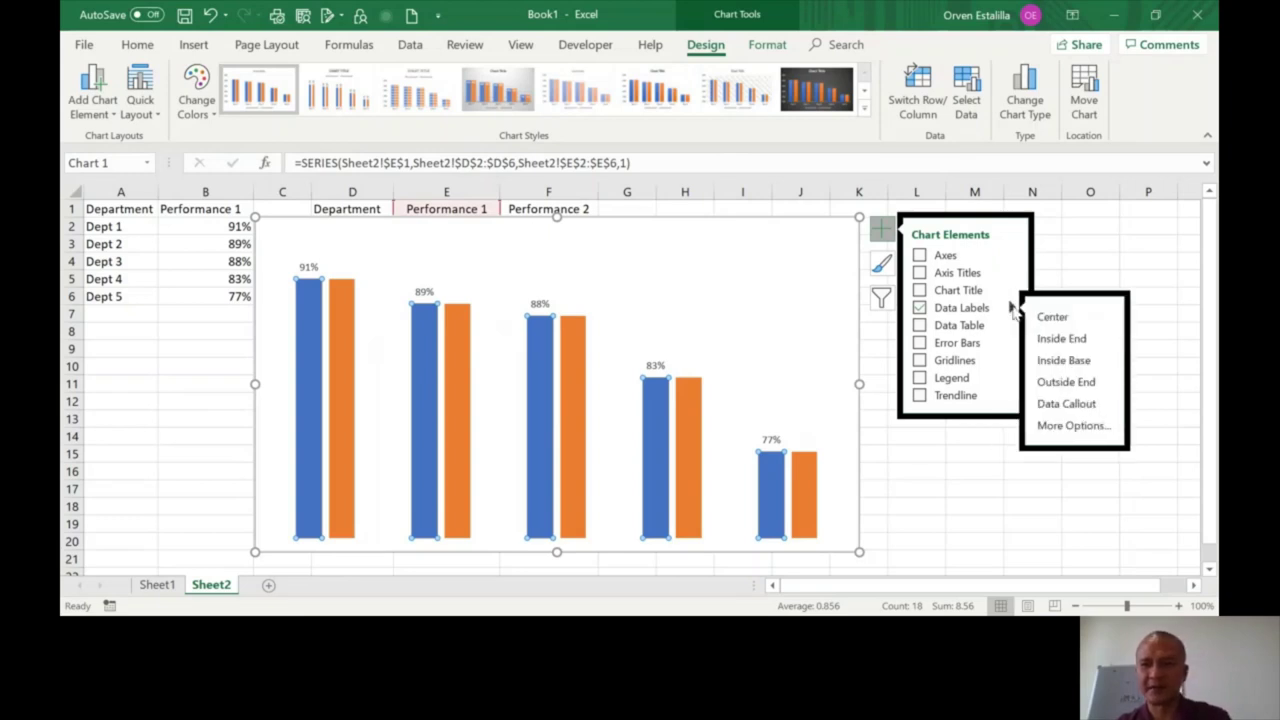
click(1073, 426)
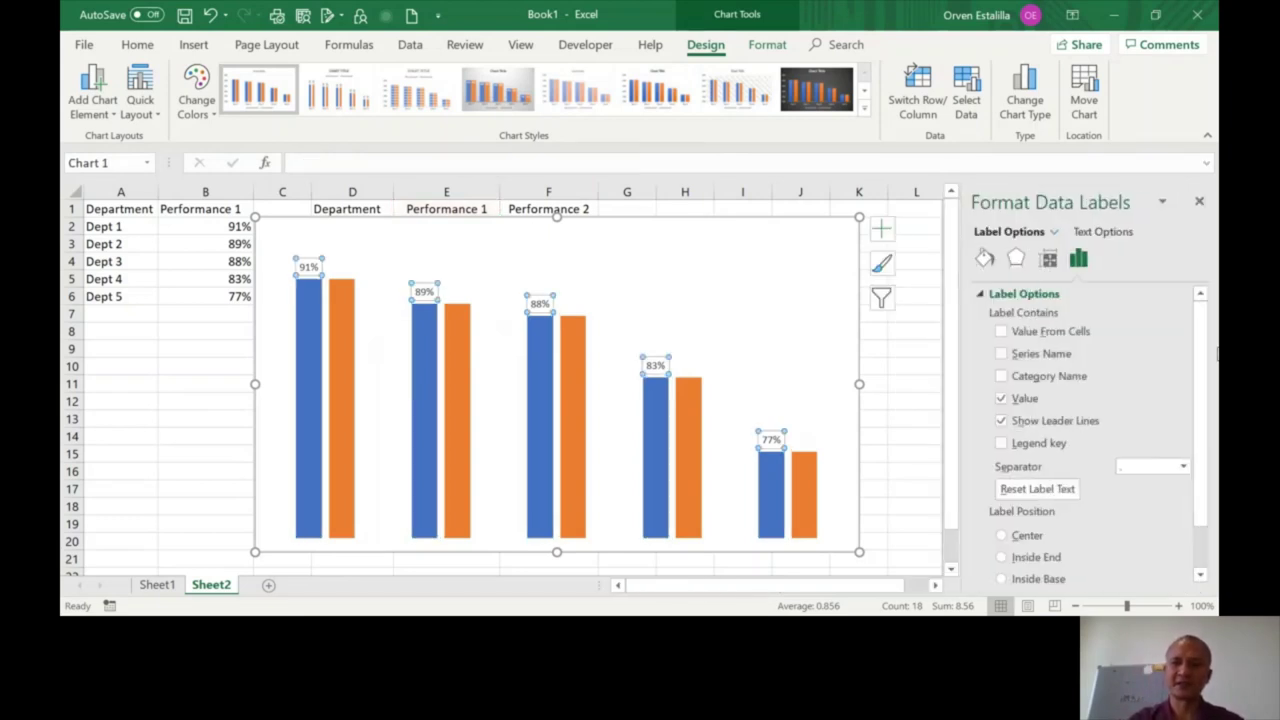
mouse_move(1209, 362)
mouse_down()
mouse_move(1209, 398)
mouse_move(1207, 343)
mouse_up()
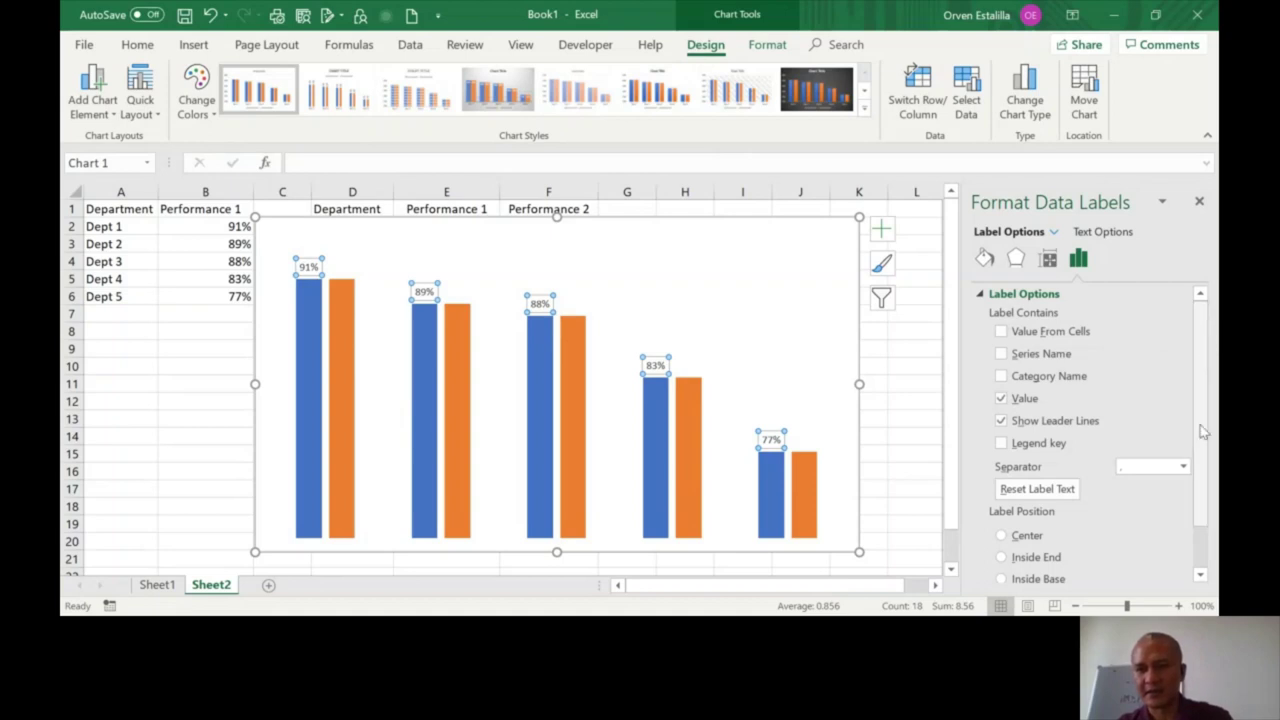
scroll(1200, 410, down, 2)
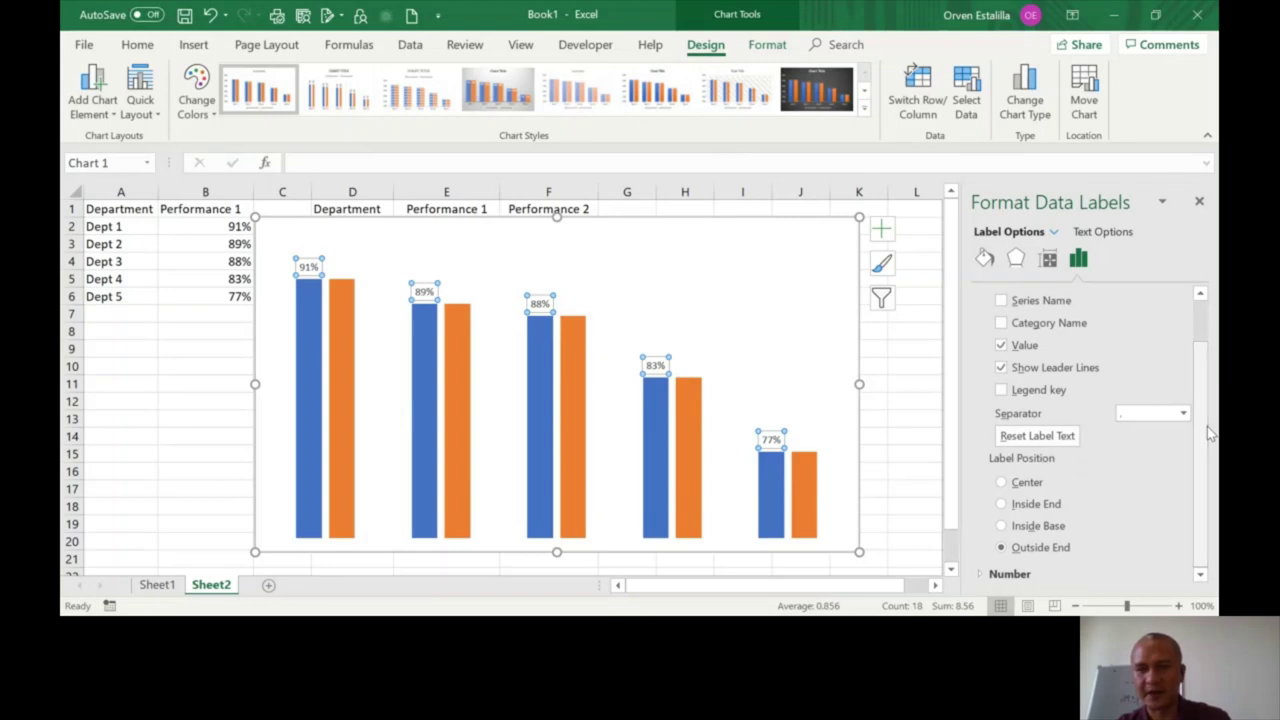
click(881, 229)
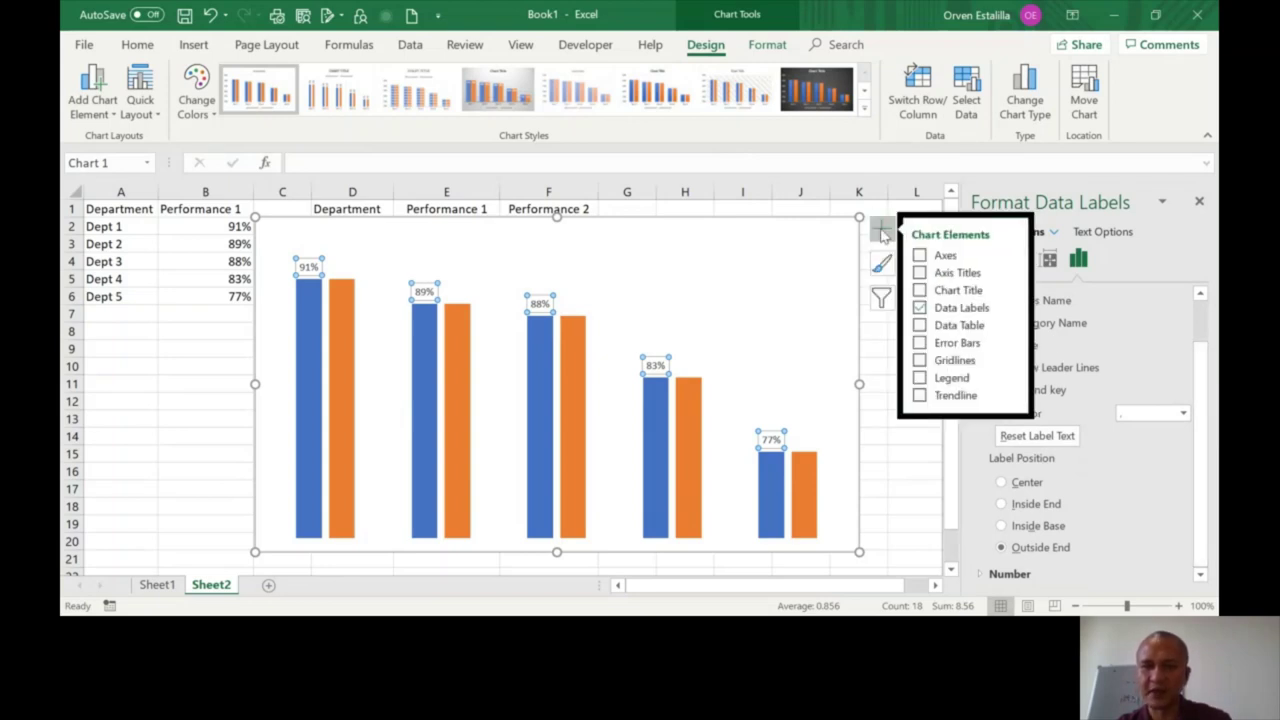
click(1011, 308)
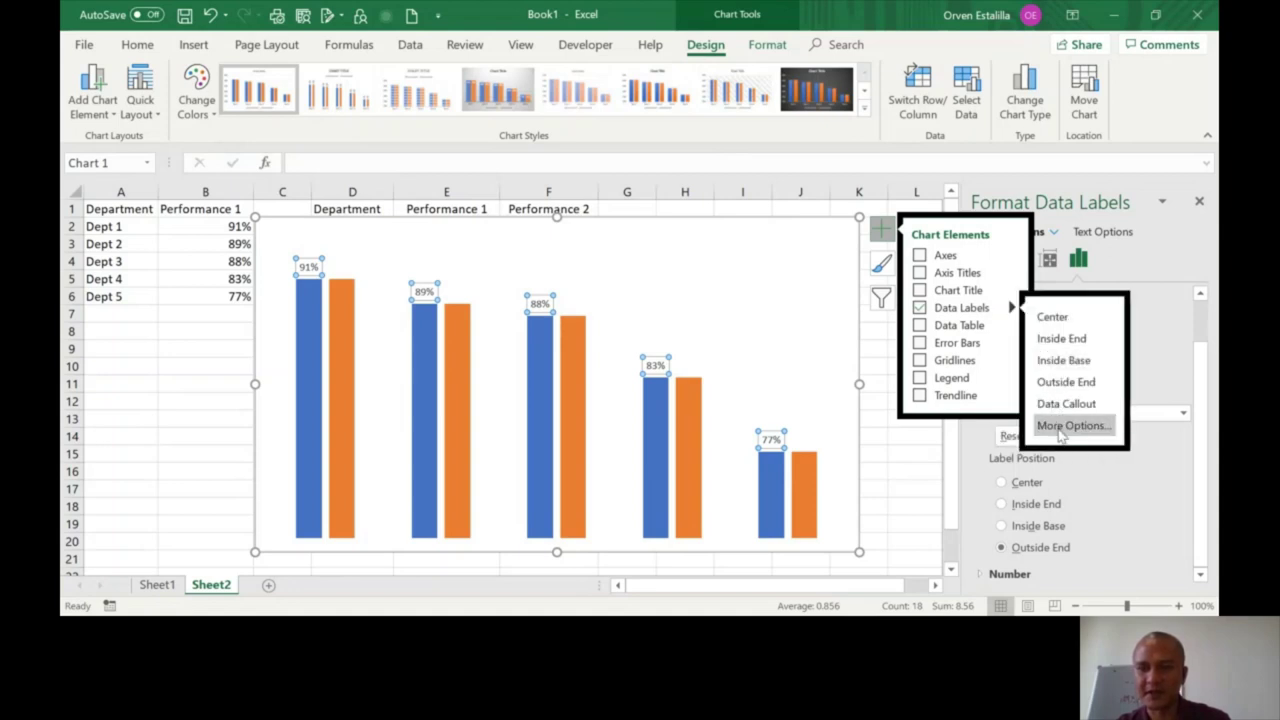
click(1060, 427)
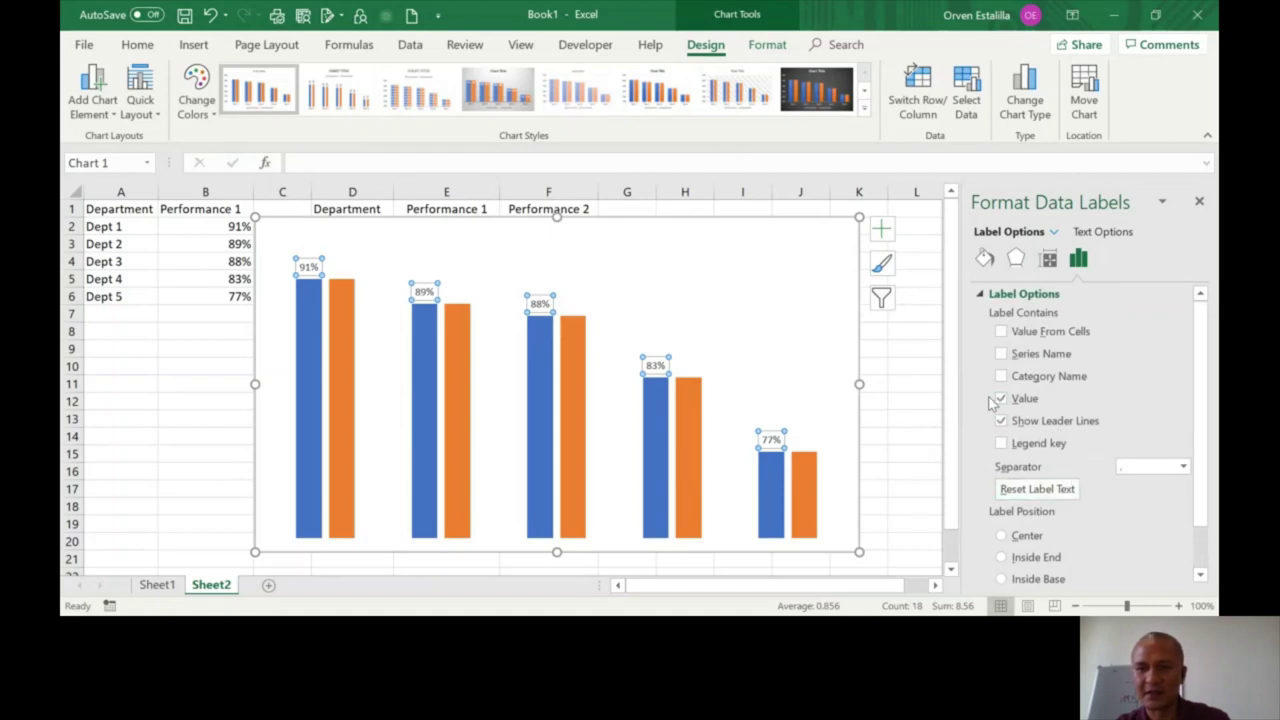
drag(1212, 368, 1209, 434)
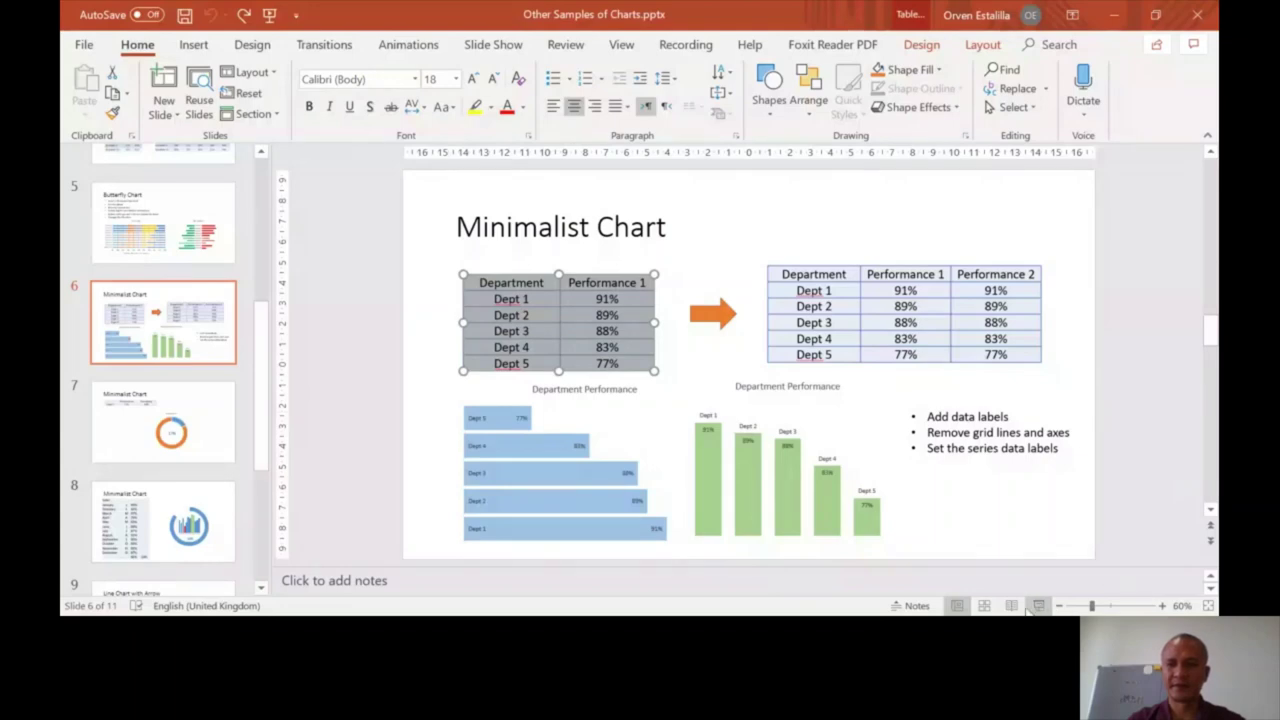
click(1038, 606)
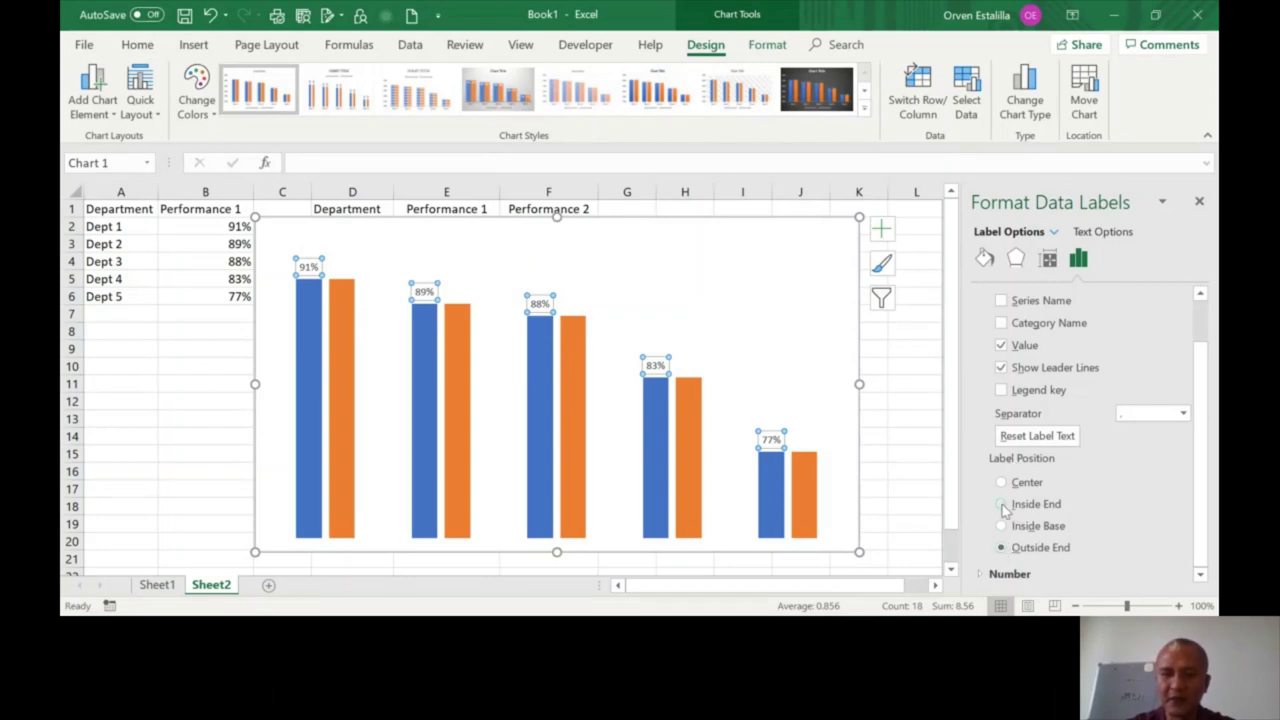
click(1002, 505)
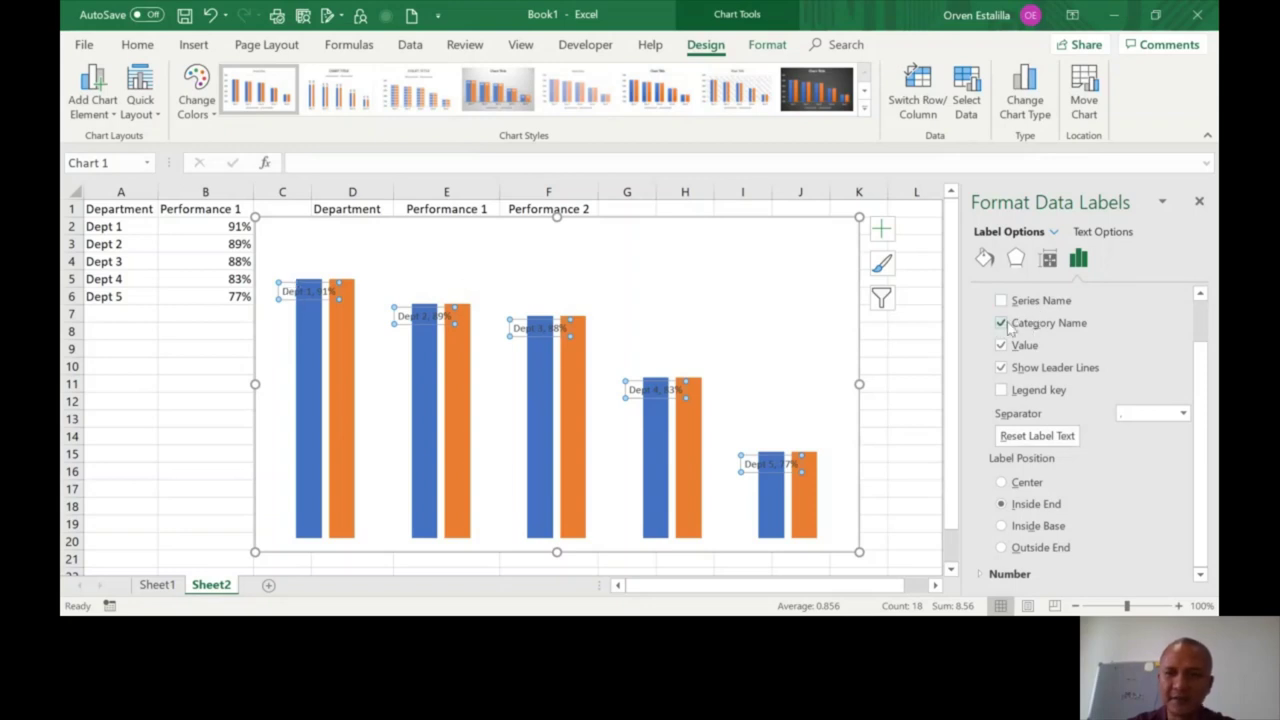
click(1001, 325)
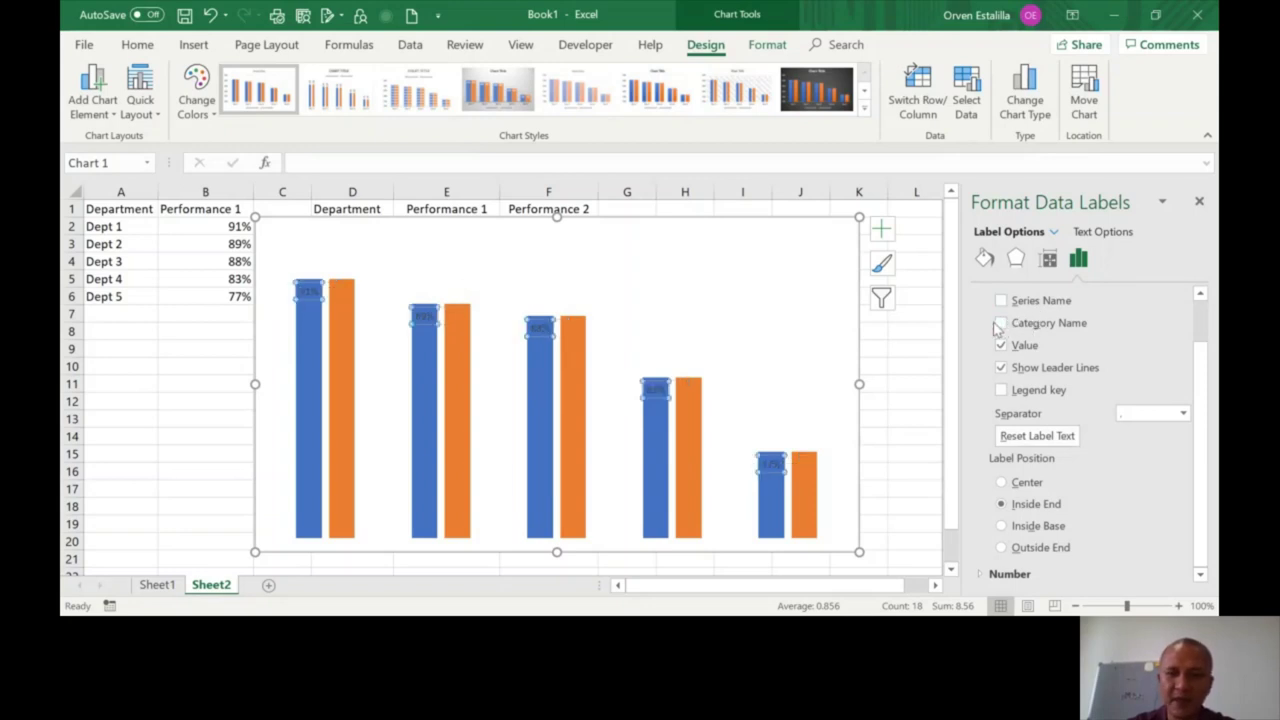
Step: Add data labels to the Performance 2 series
click(344, 307)
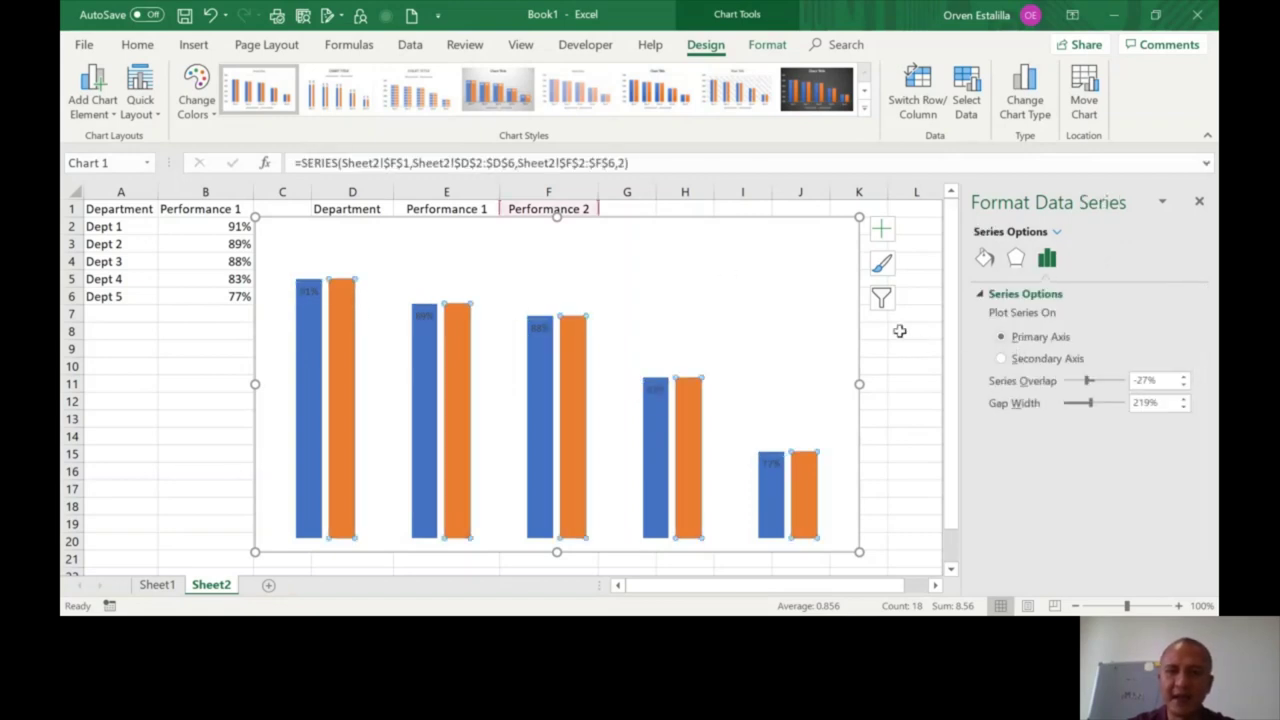
click(884, 235)
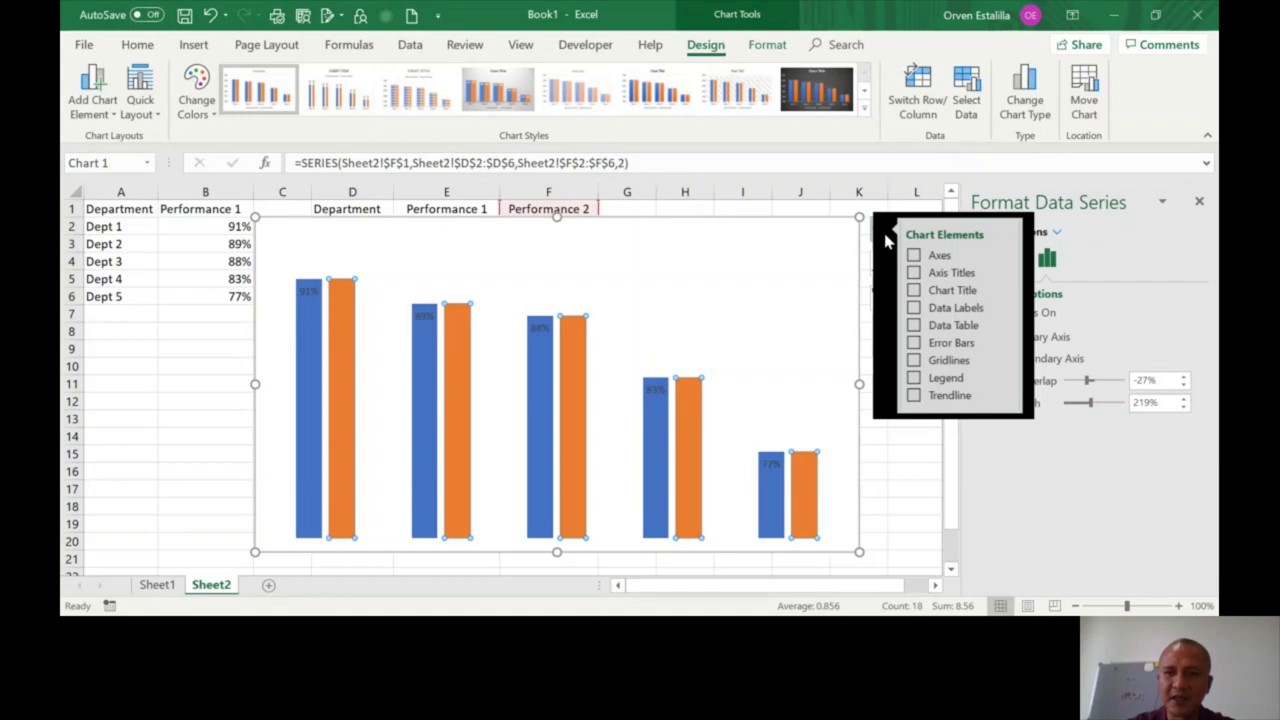
click(920, 309)
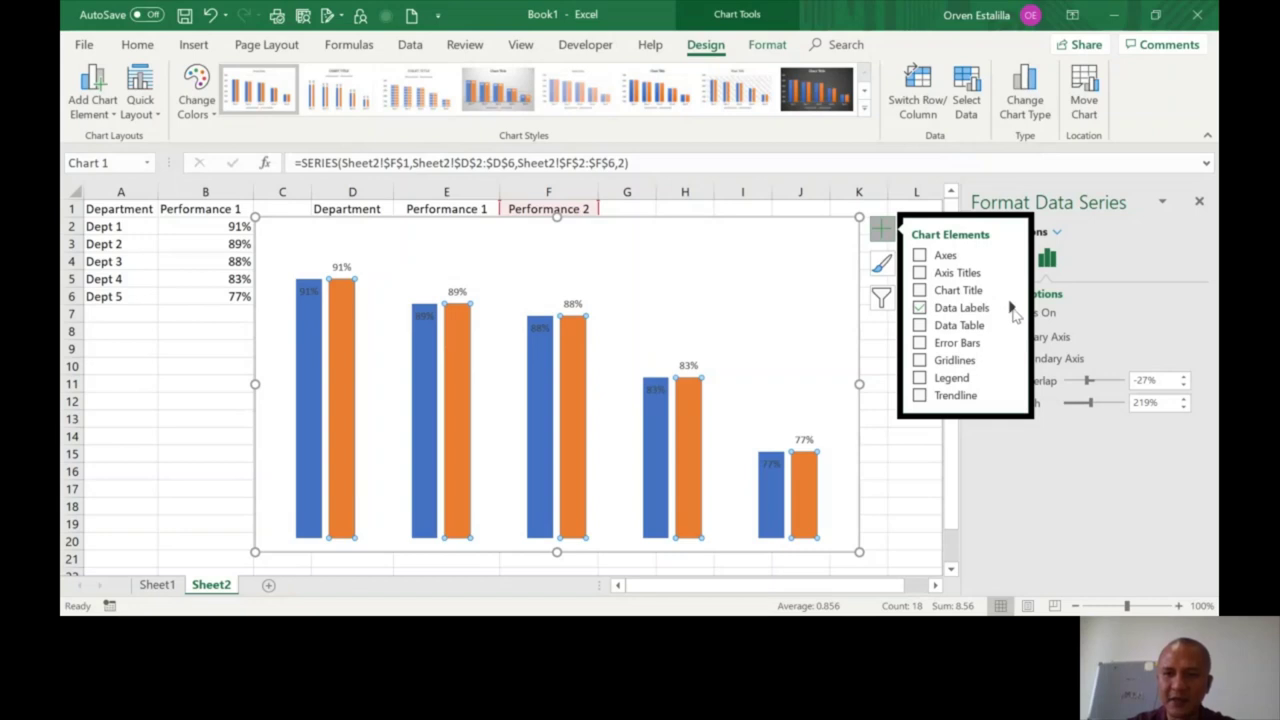
Step: Make the Performance 2 data labels show the category name instead of the value, with leader lines turned off
mouse_move(1013, 312)
click(1063, 428)
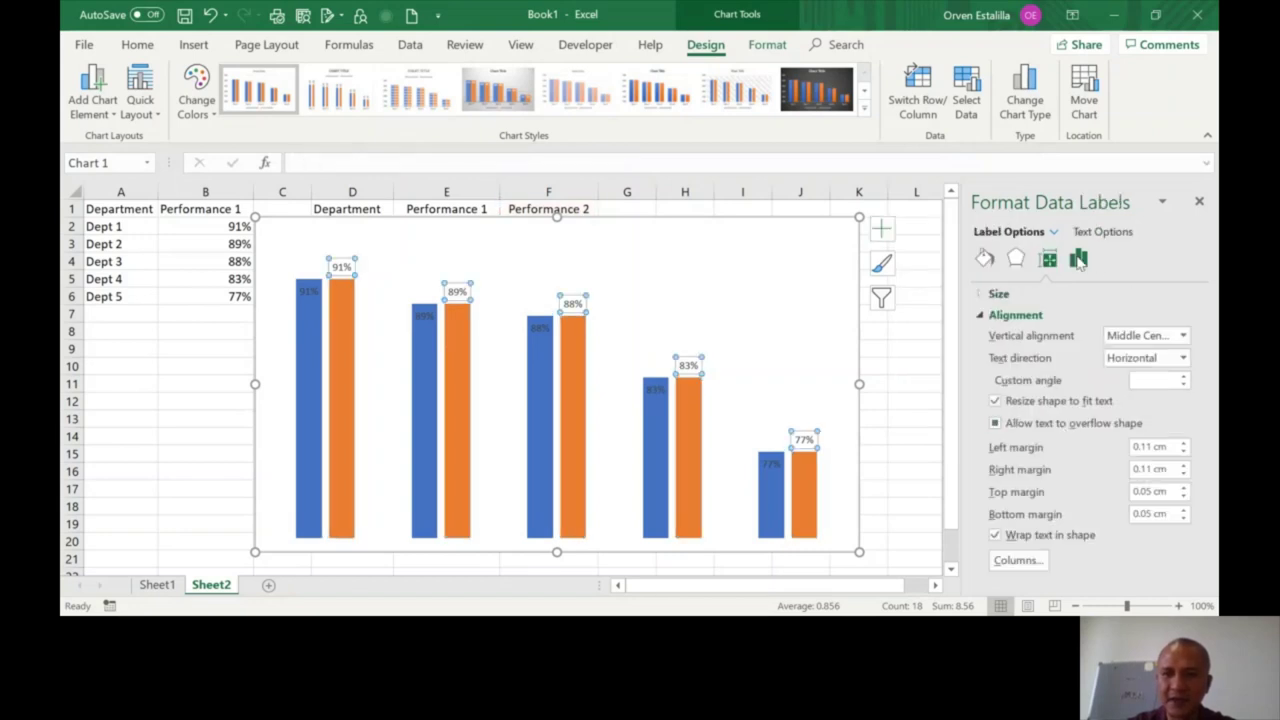
click(1078, 259)
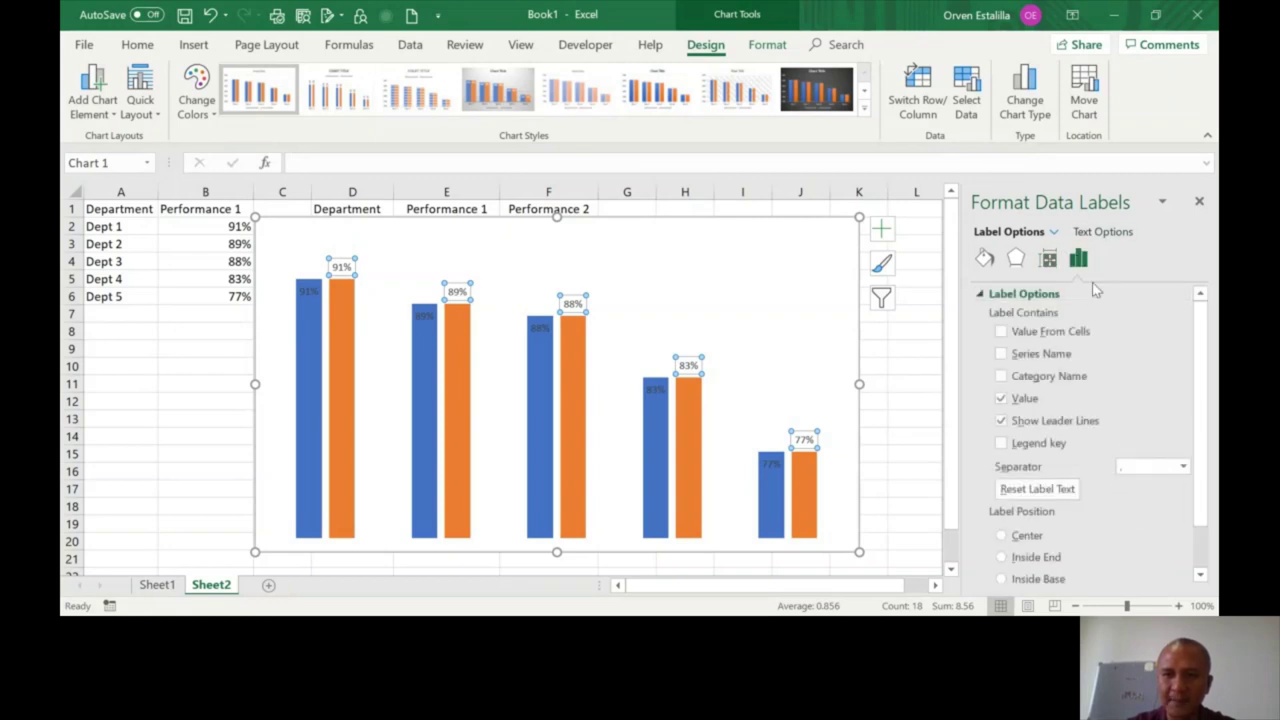
click(1002, 377)
click(1002, 400)
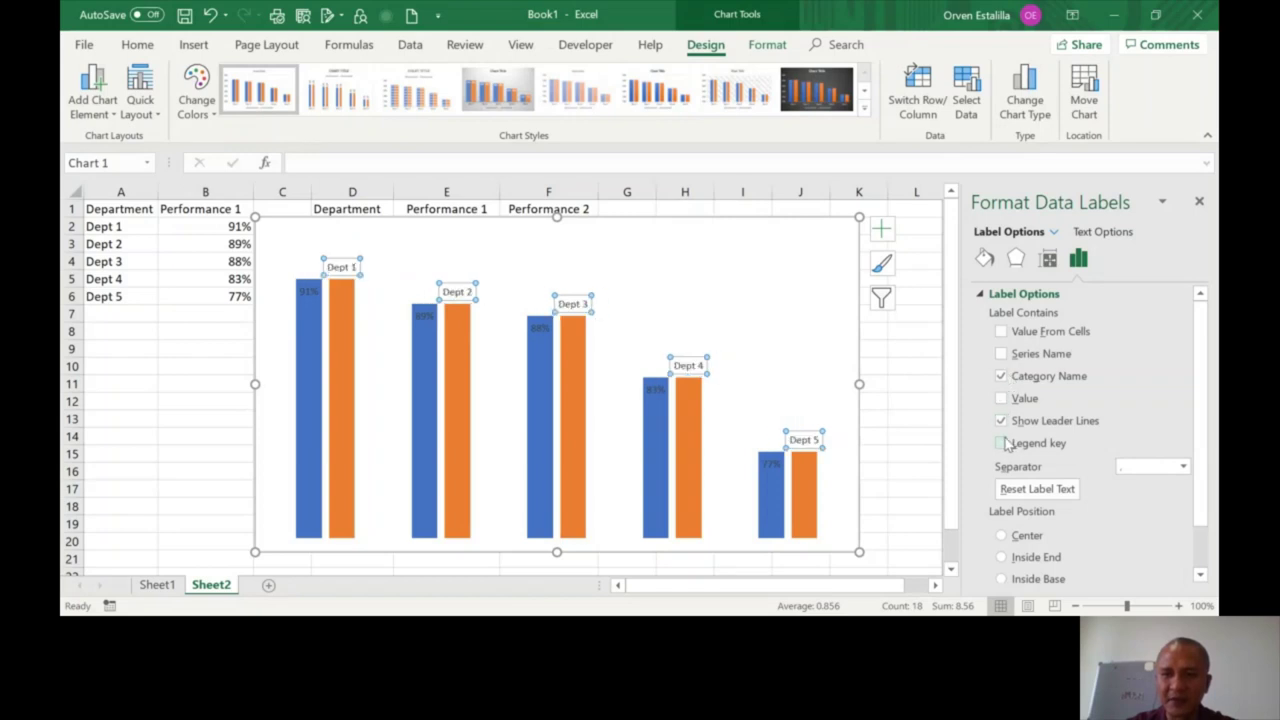
click(1002, 421)
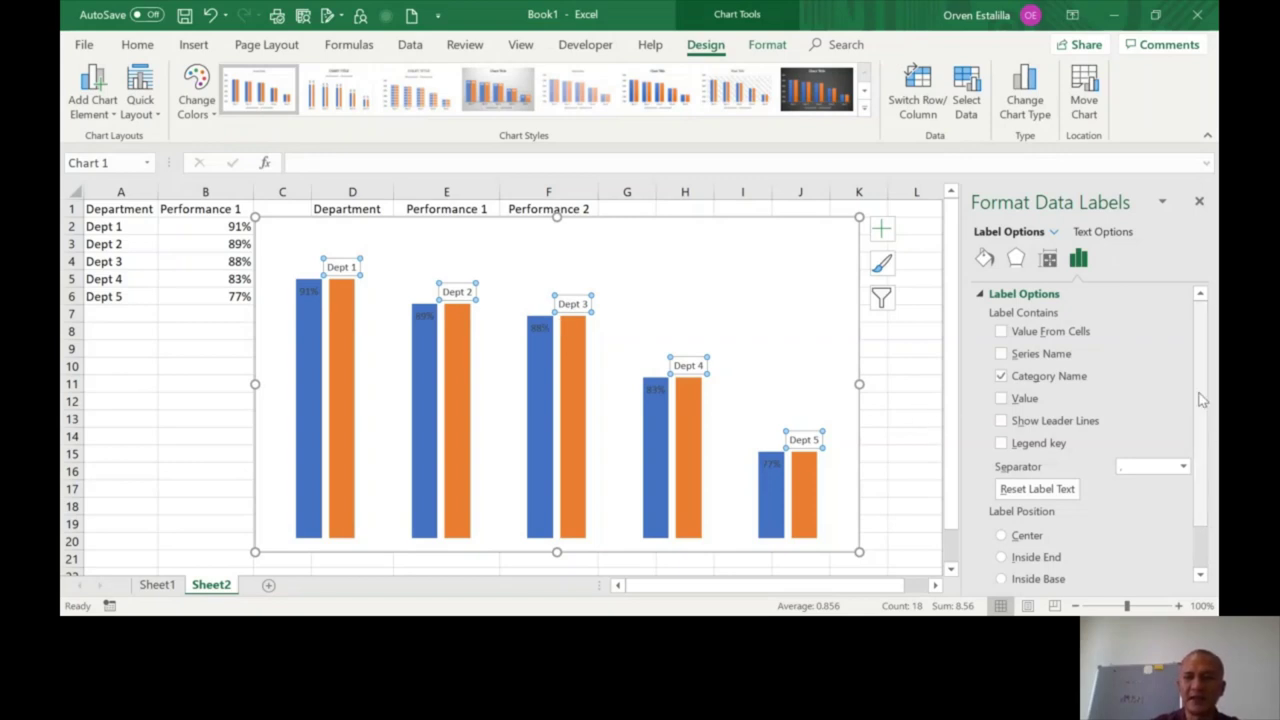
scroll(1201, 399, down, 1)
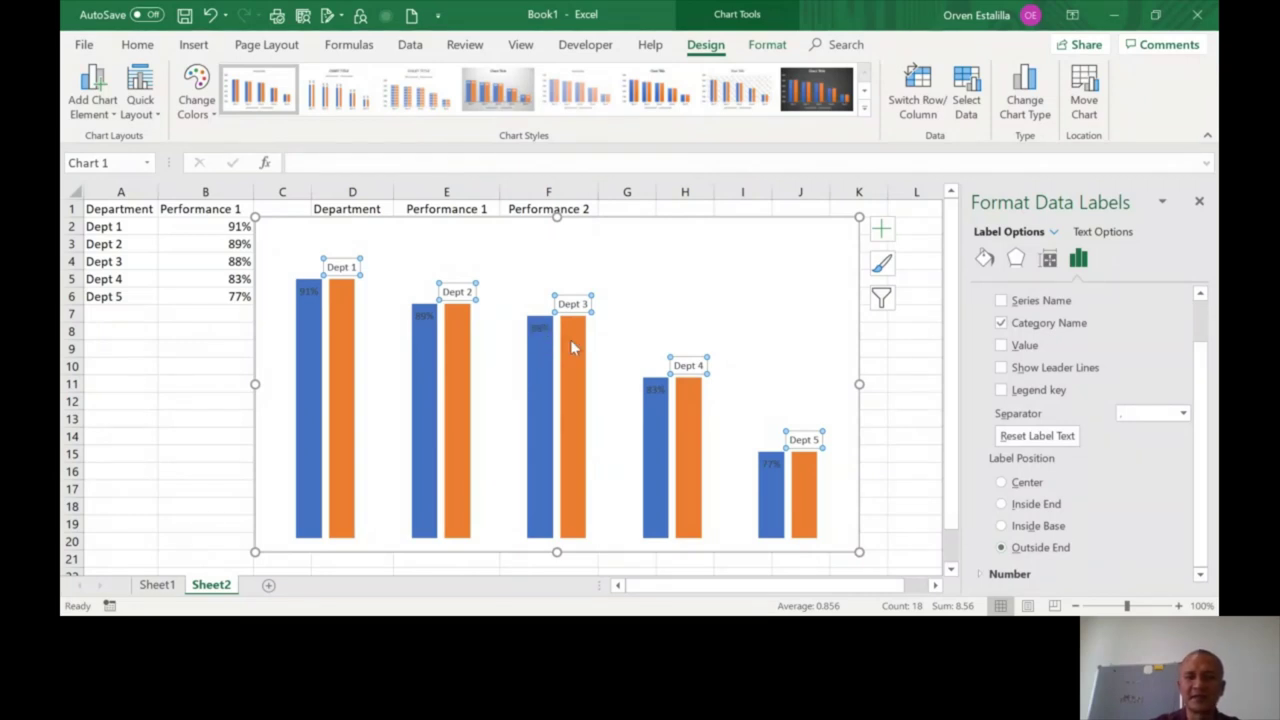
click(755, 262)
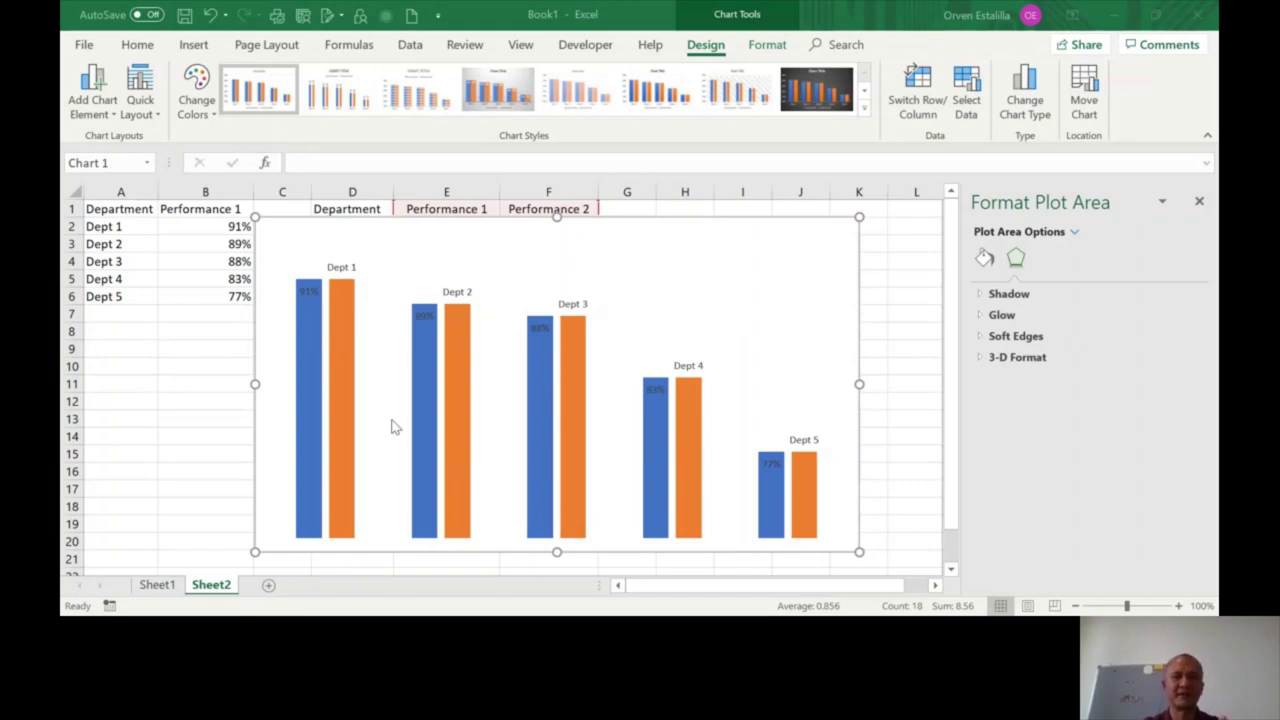
Step: Fill the Performance 1 columns with the standard green color
click(303, 317)
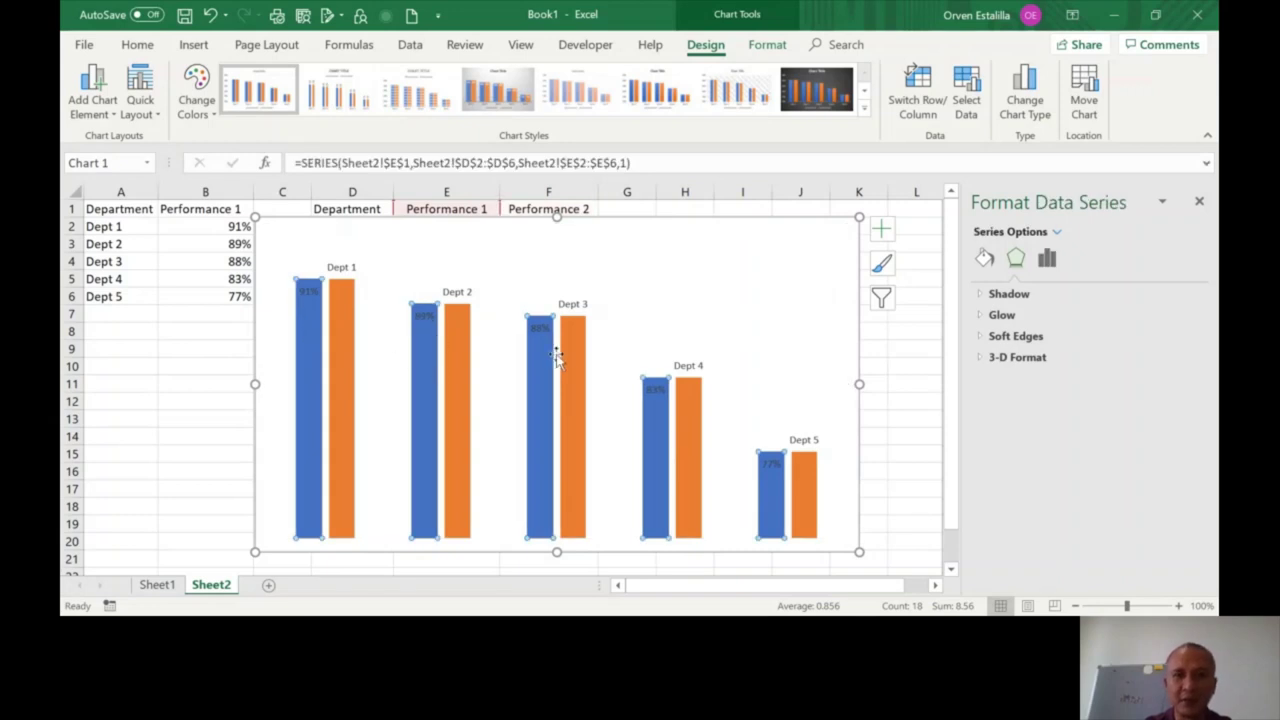
click(770, 48)
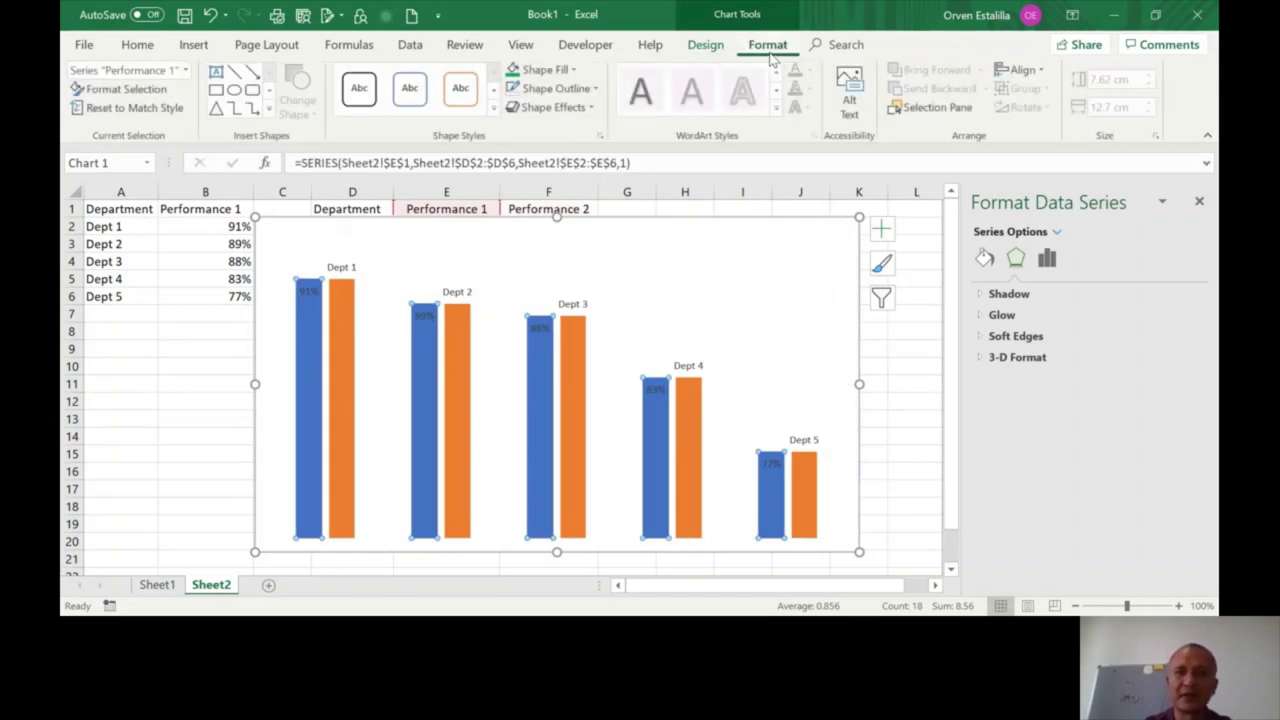
click(573, 70)
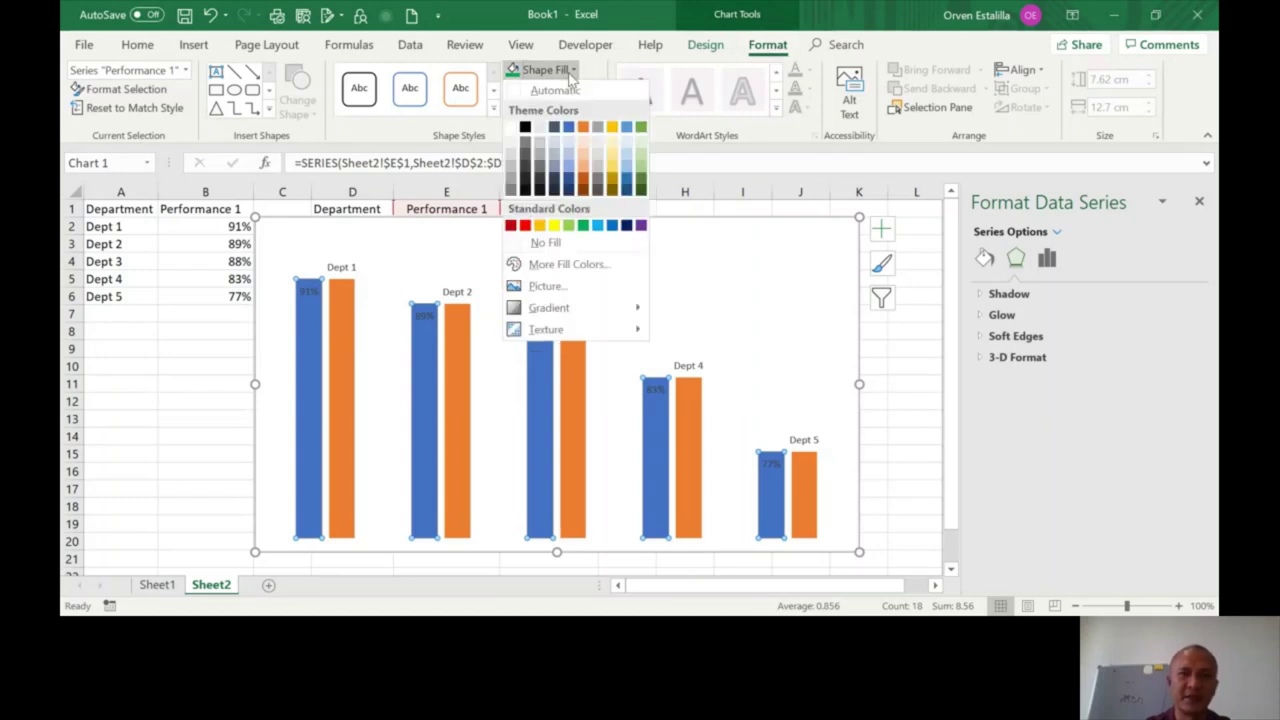
click(584, 229)
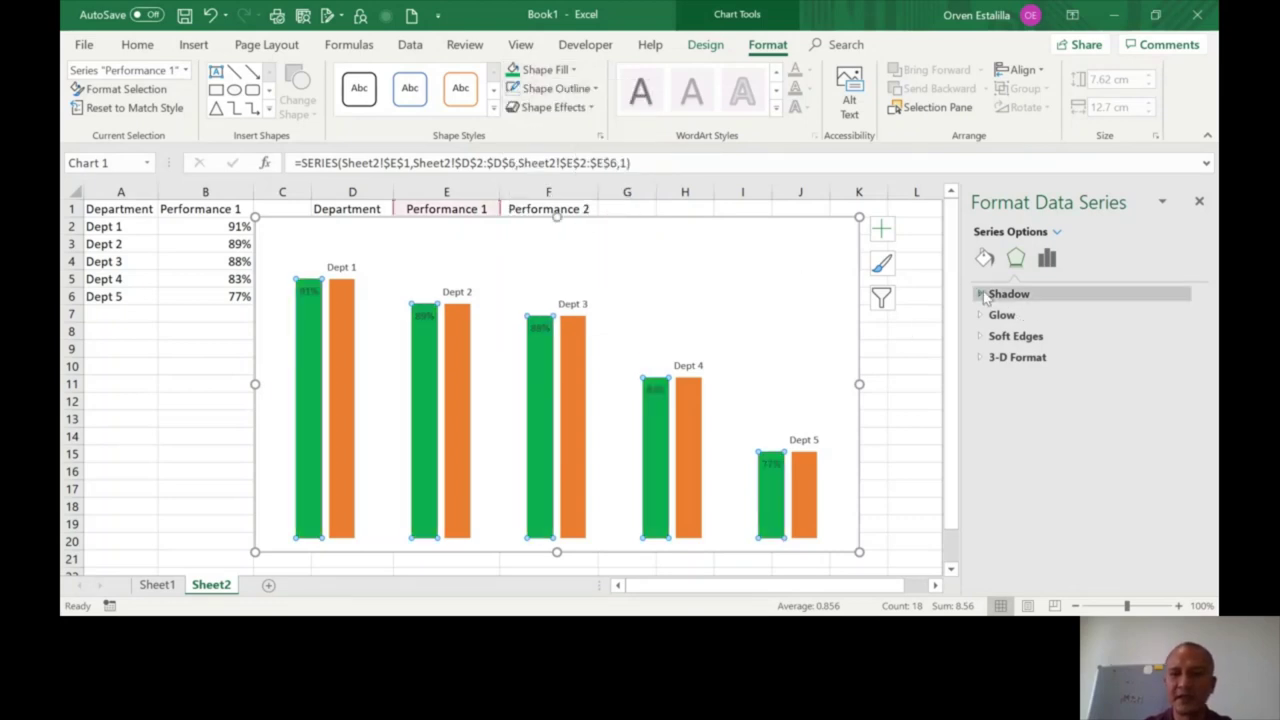
Step: Set the Performance 1 columns' solid fill transparency to 72%
click(985, 258)
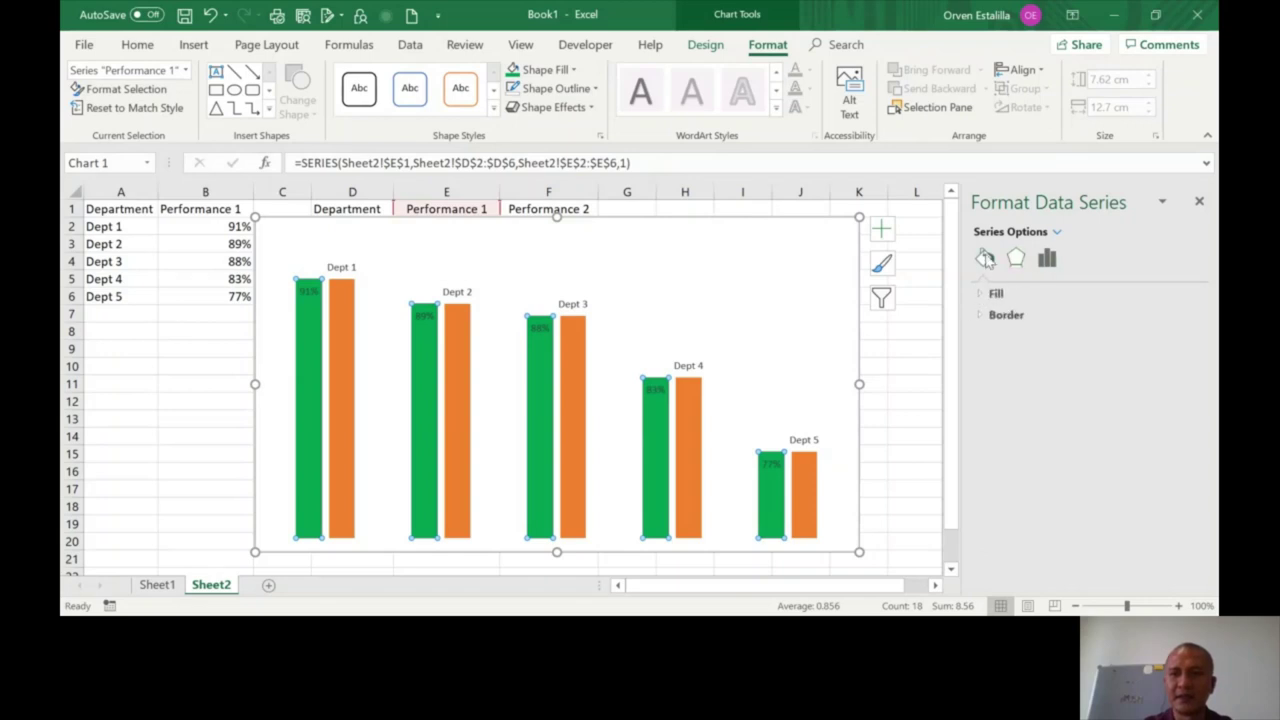
click(982, 296)
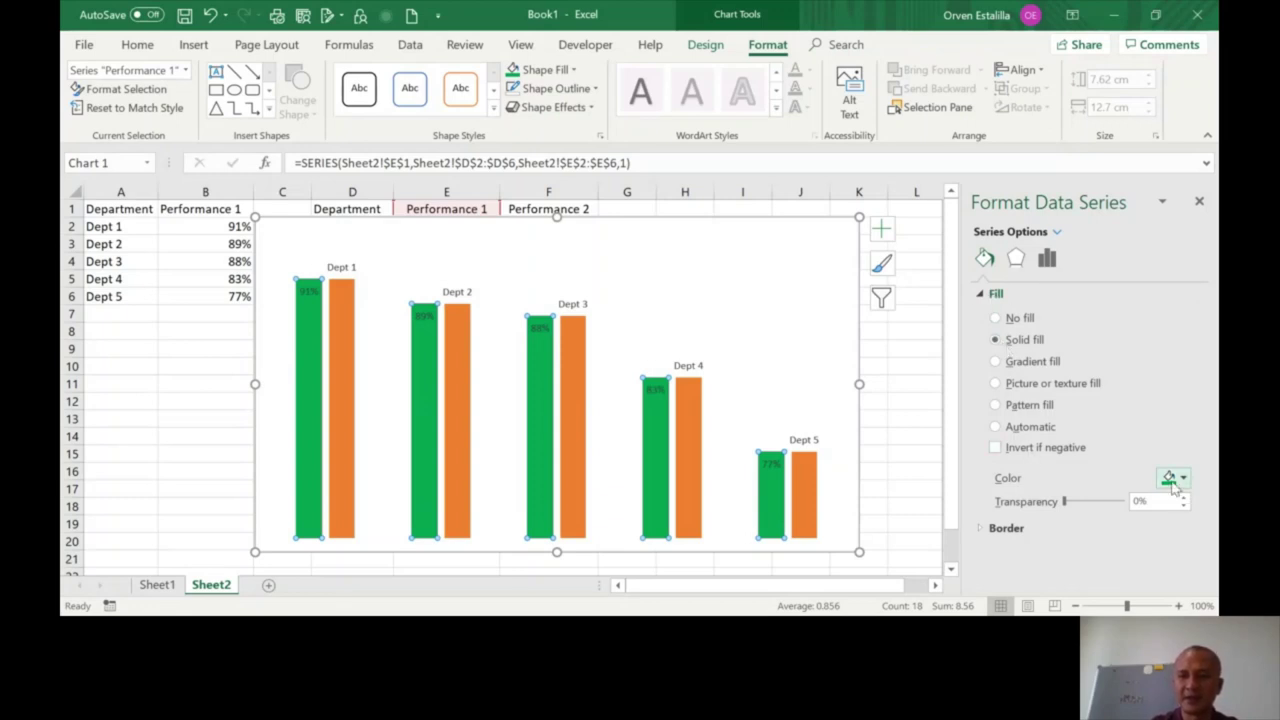
drag(1067, 507, 1108, 506)
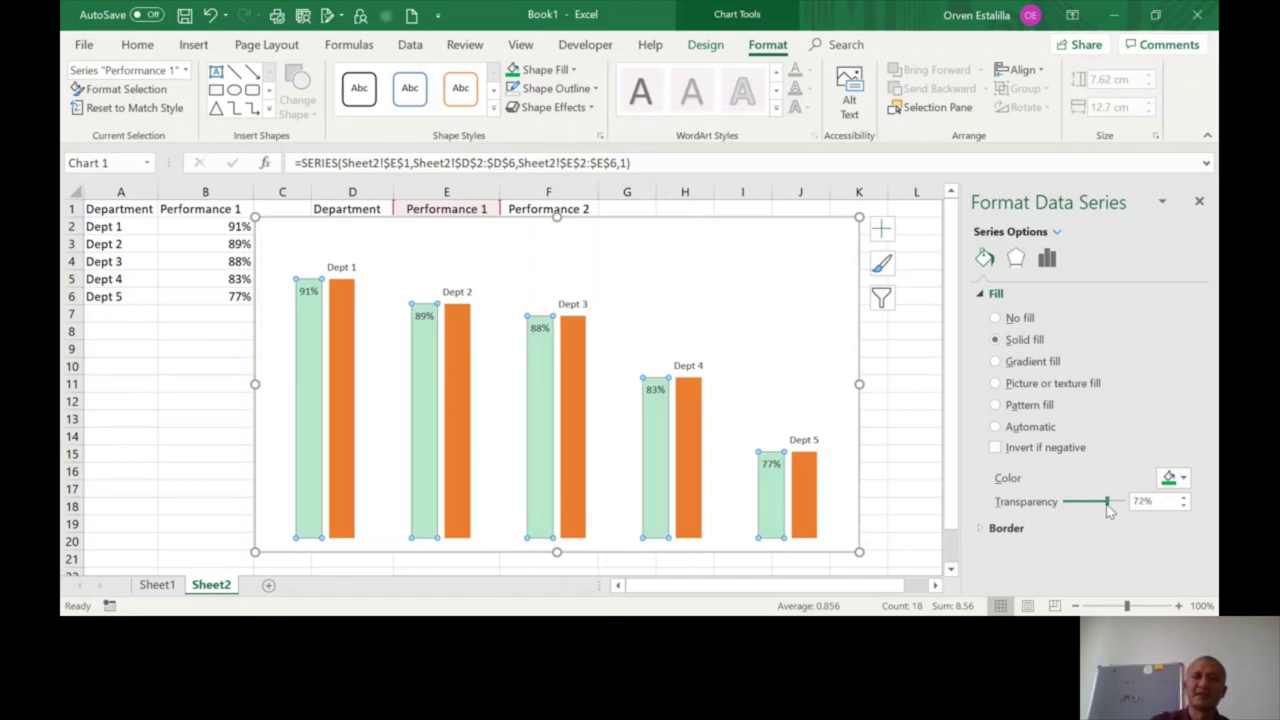
click(743, 246)
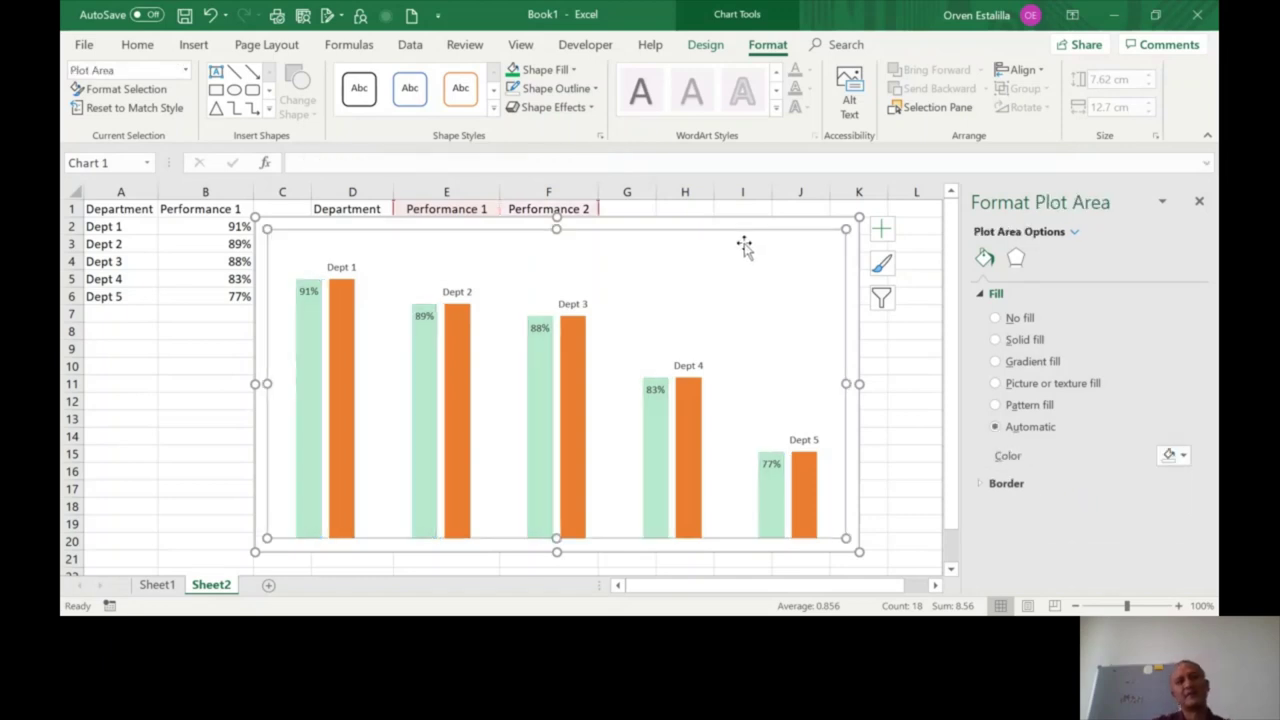
Step: Remove the fill from the orange Performance 2 columns so only their department name labels show
click(346, 319)
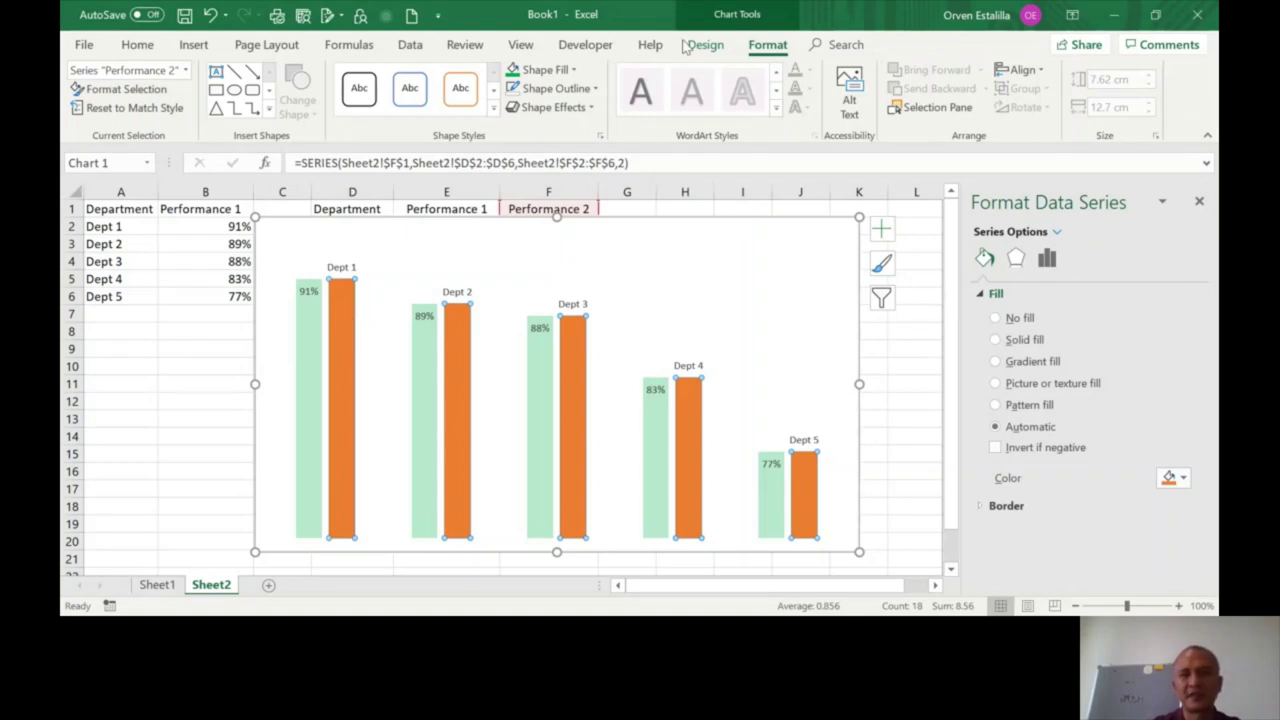
click(571, 71)
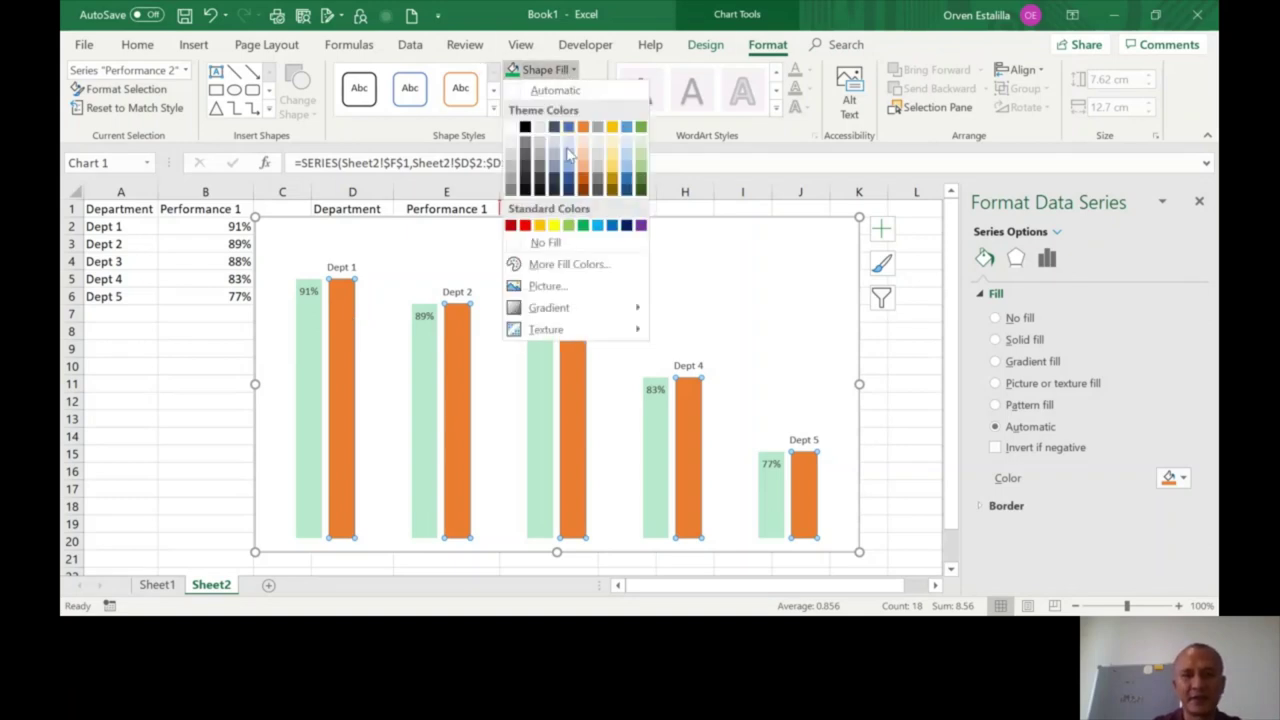
click(546, 243)
click(666, 258)
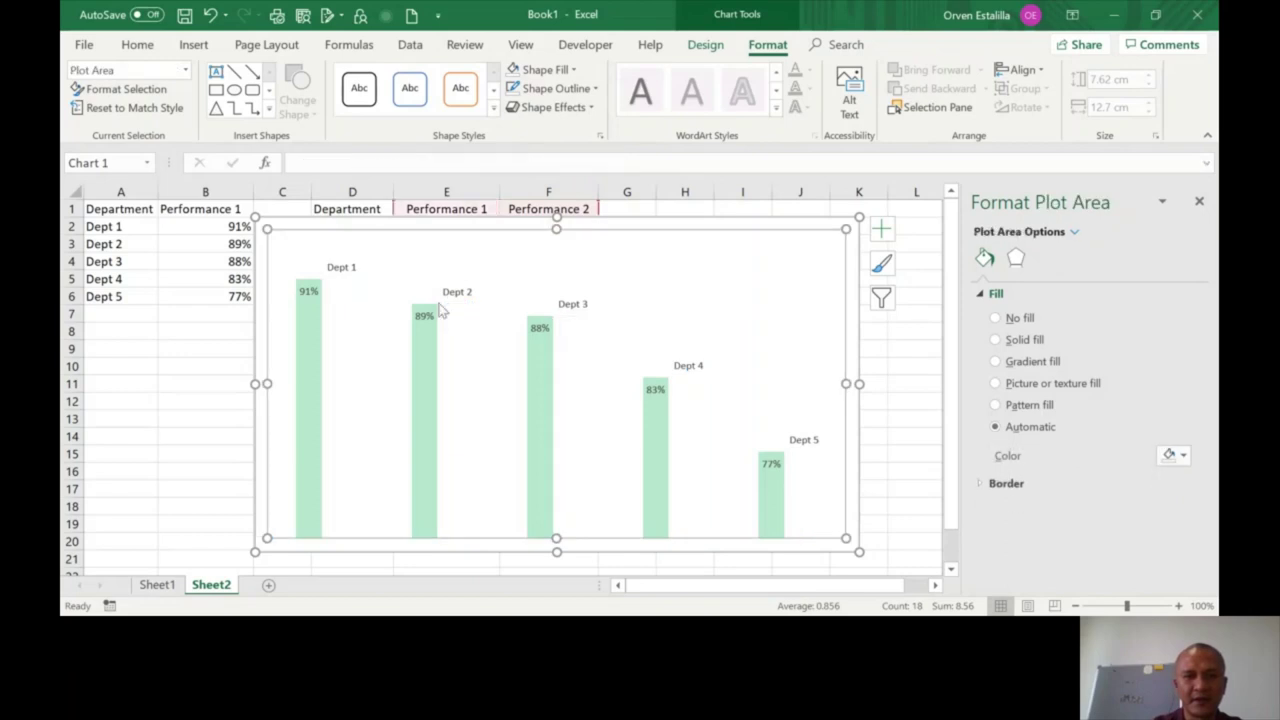
click(459, 335)
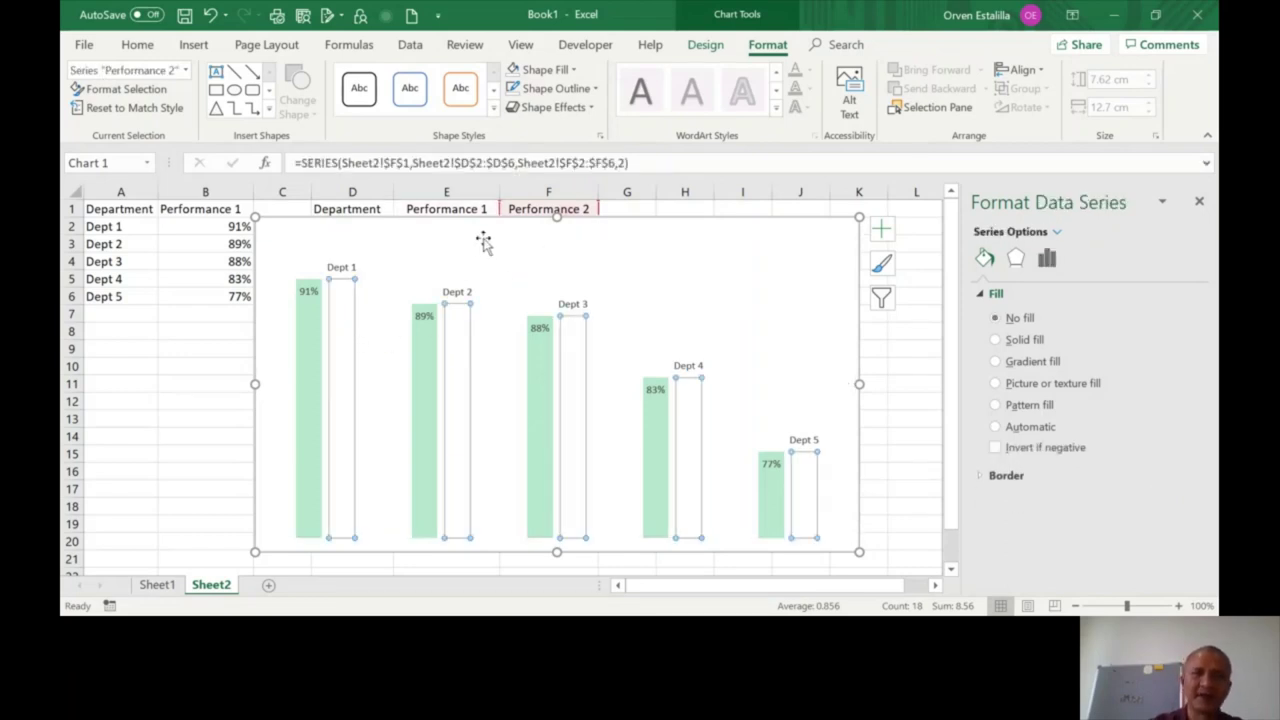
key(Escape)
click(313, 318)
key(Escape)
click(314, 329)
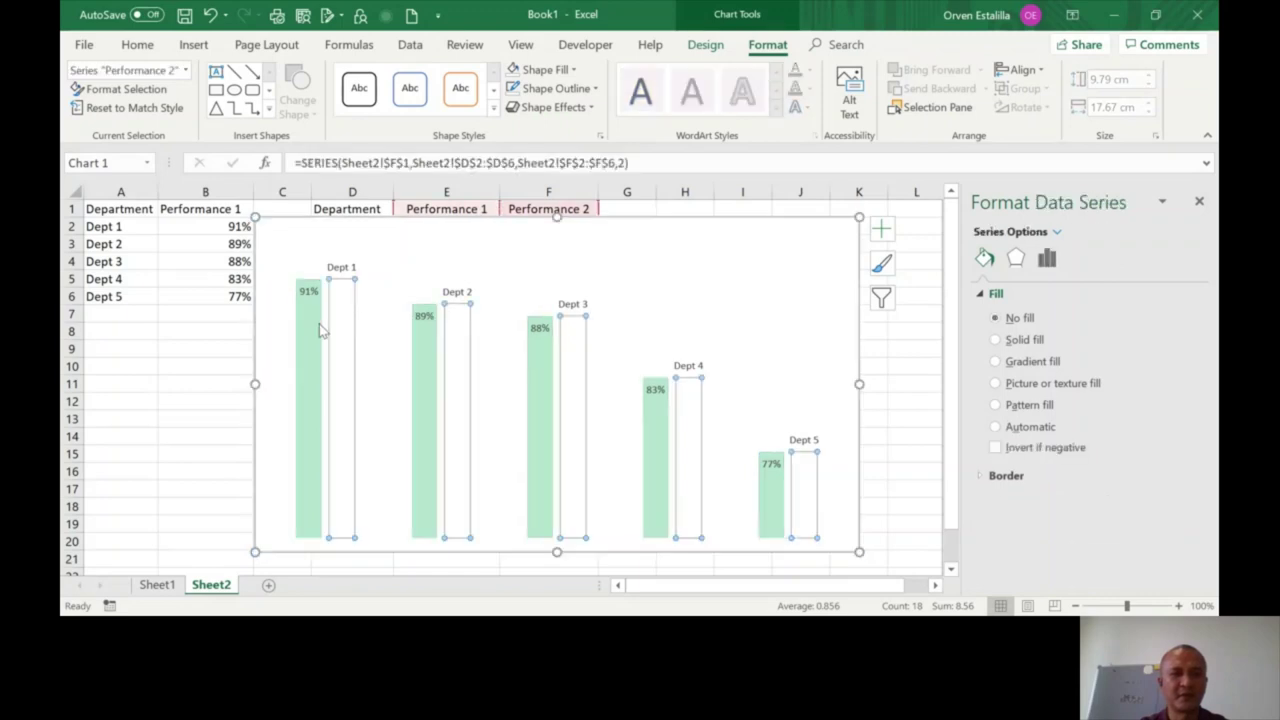
key(Escape)
click(313, 331)
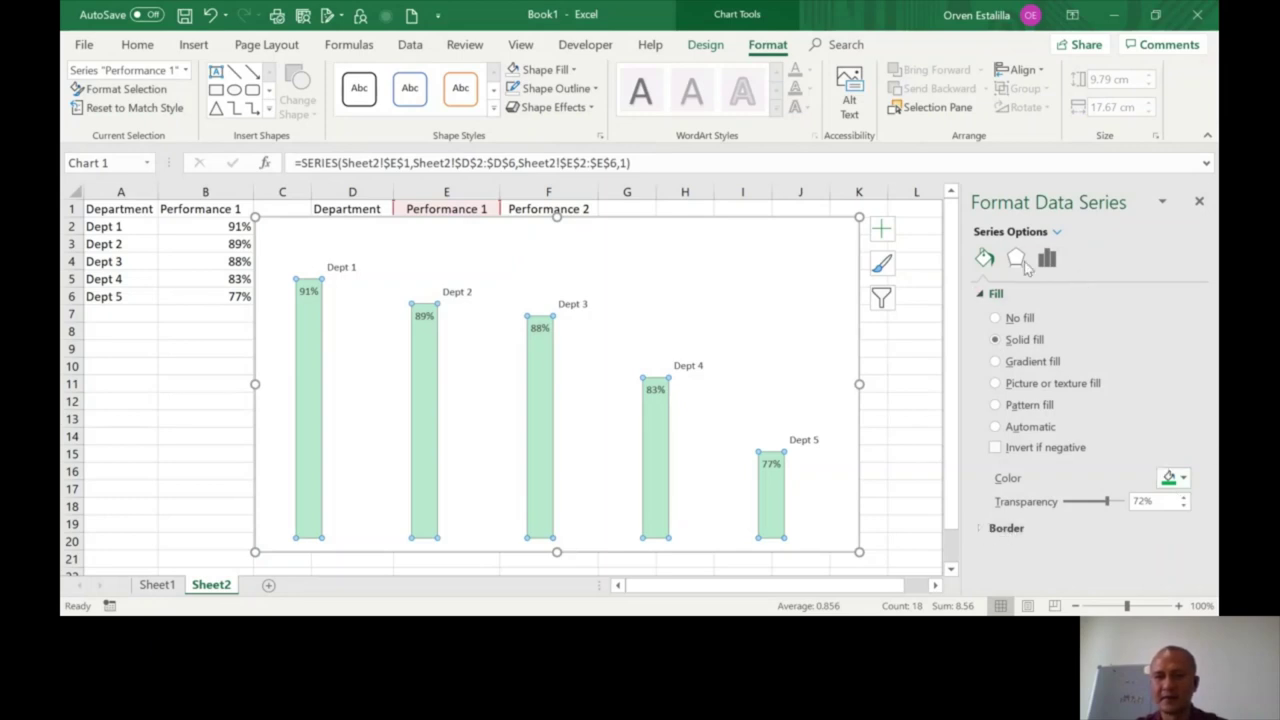
click(304, 361)
click(354, 306)
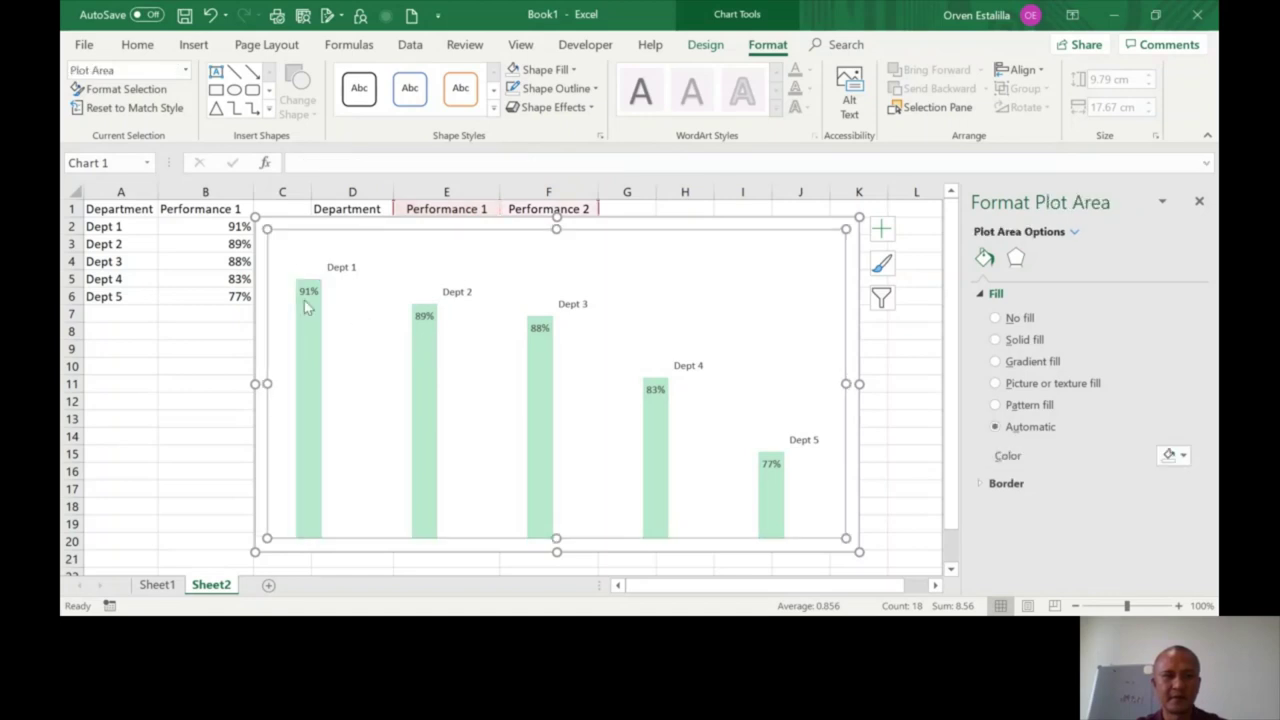
click(307, 307)
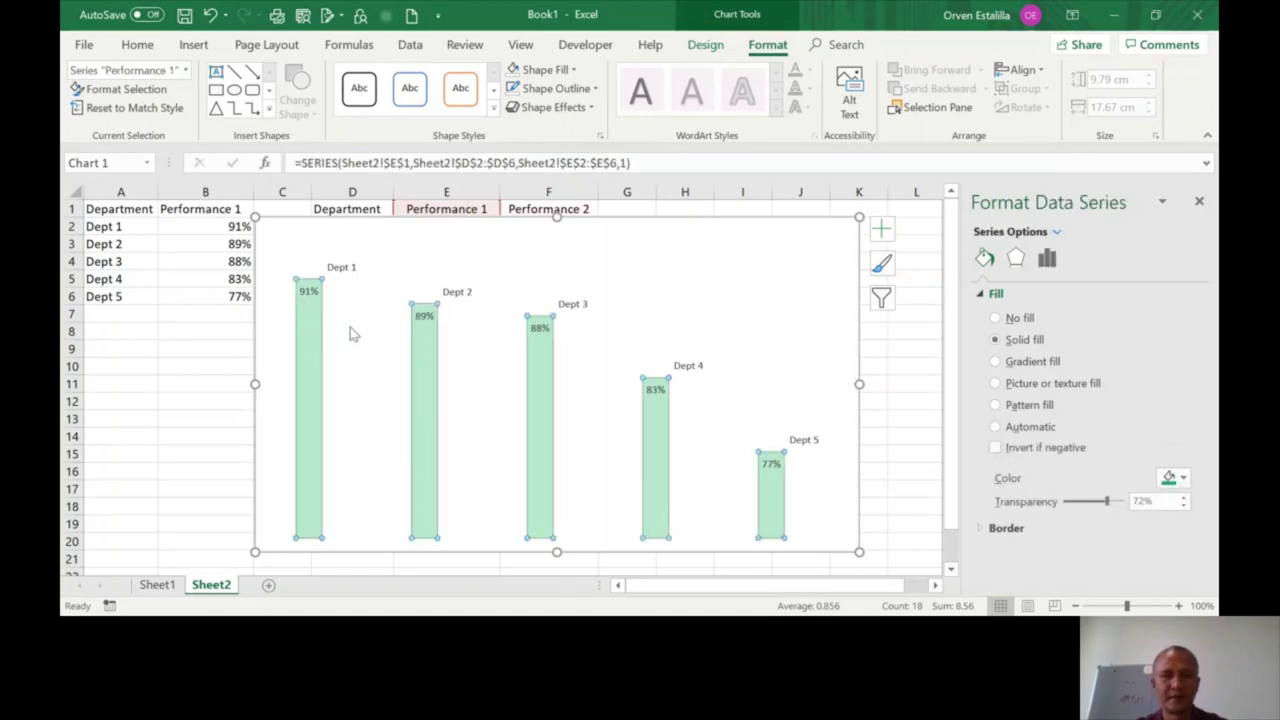
click(350, 330)
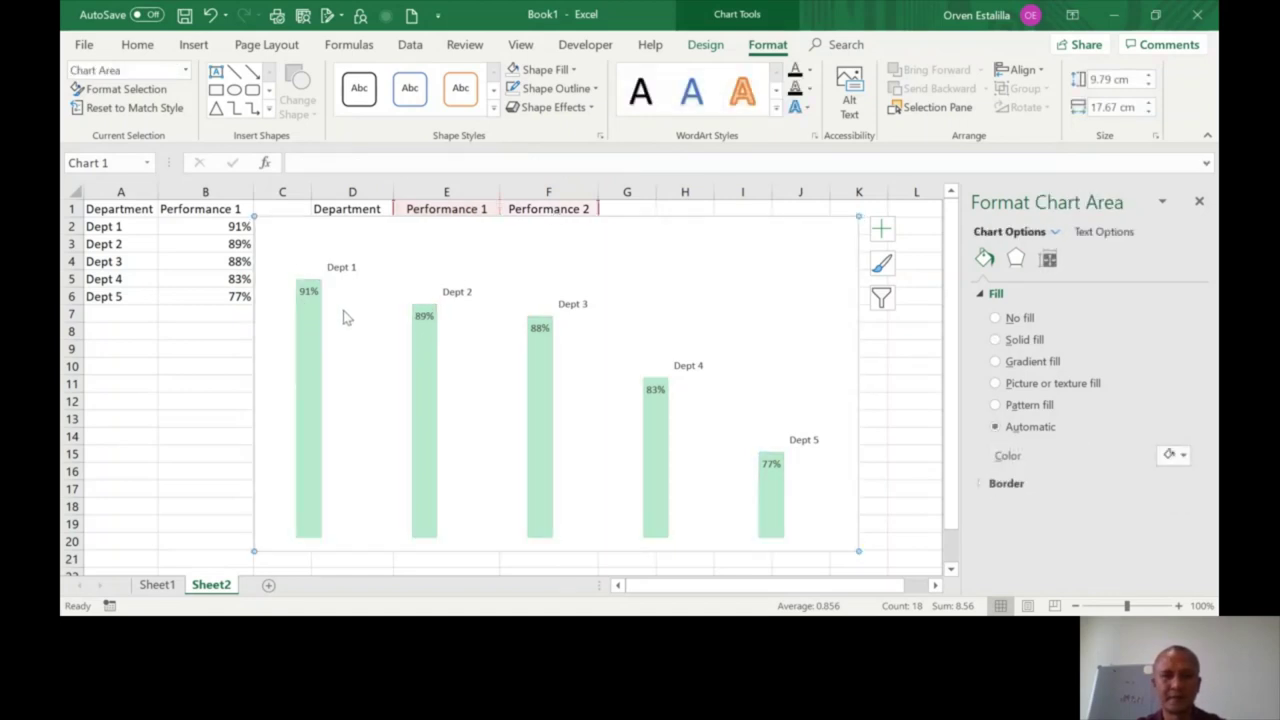
Step: Set the Performance 2 series overlap to 100% so its unfilled columns sit over the green Performance 1 columns
click(340, 316)
click(335, 317)
click(341, 318)
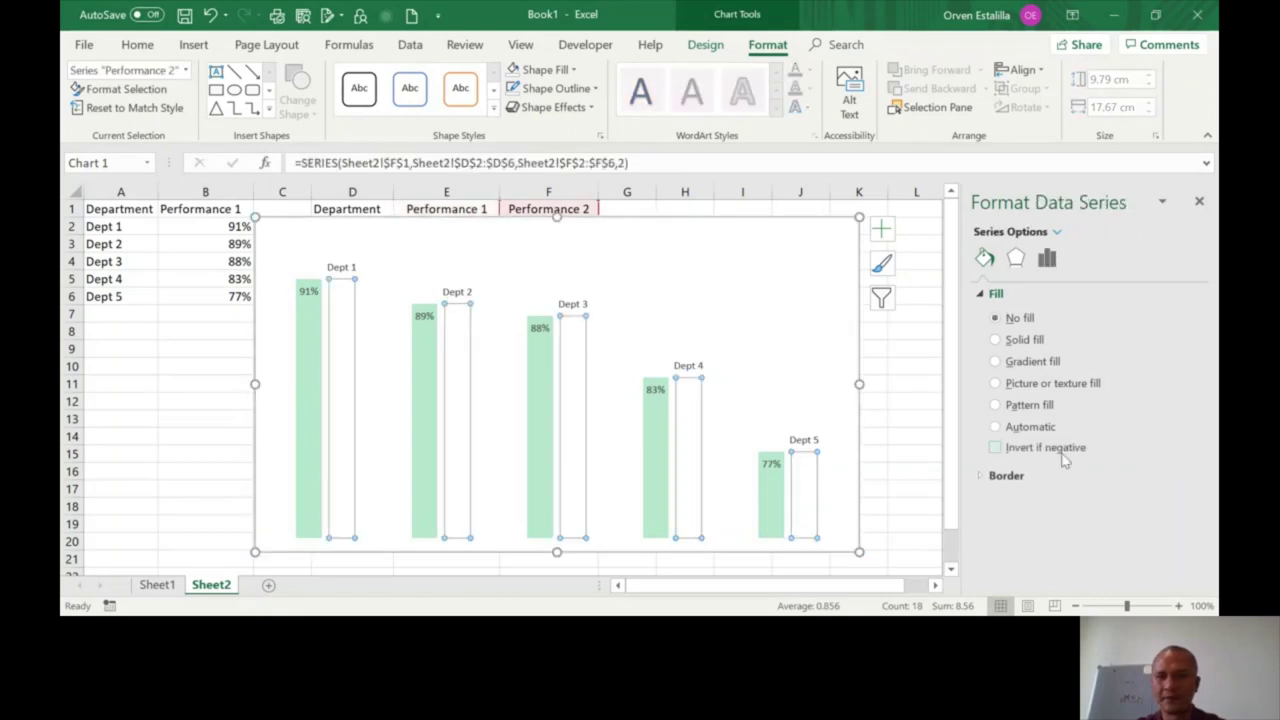
click(982, 478)
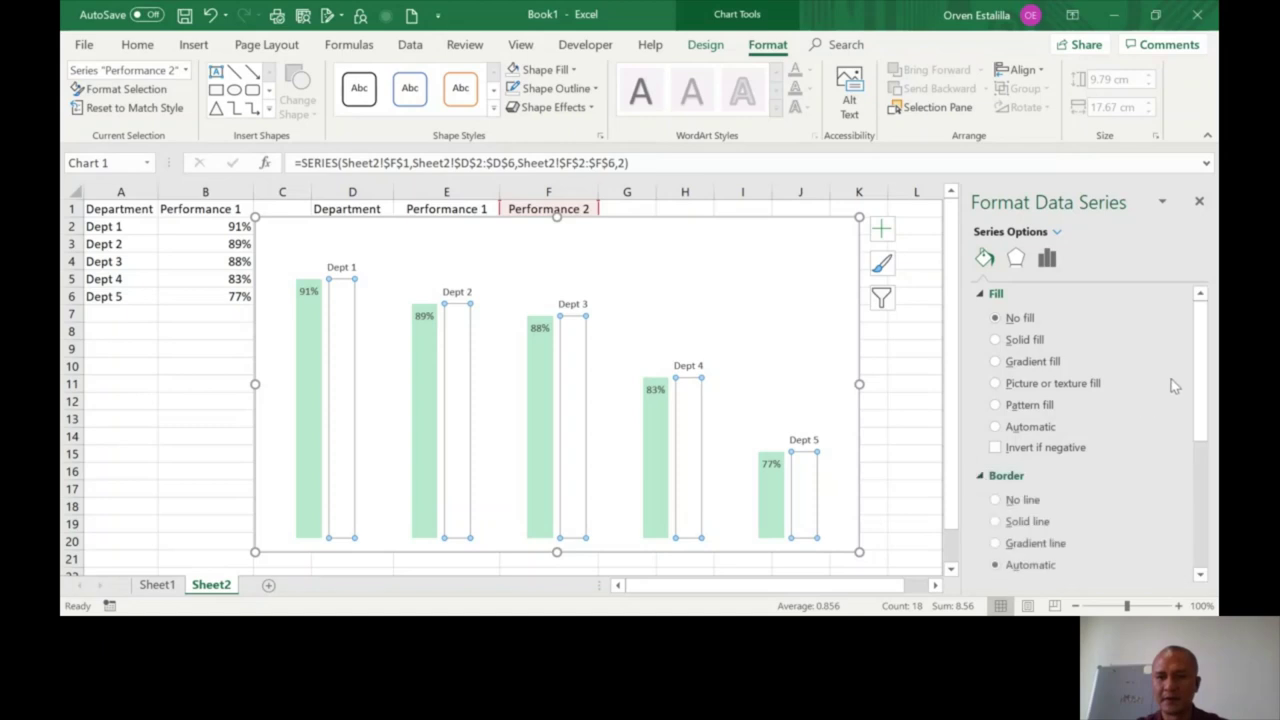
click(1016, 258)
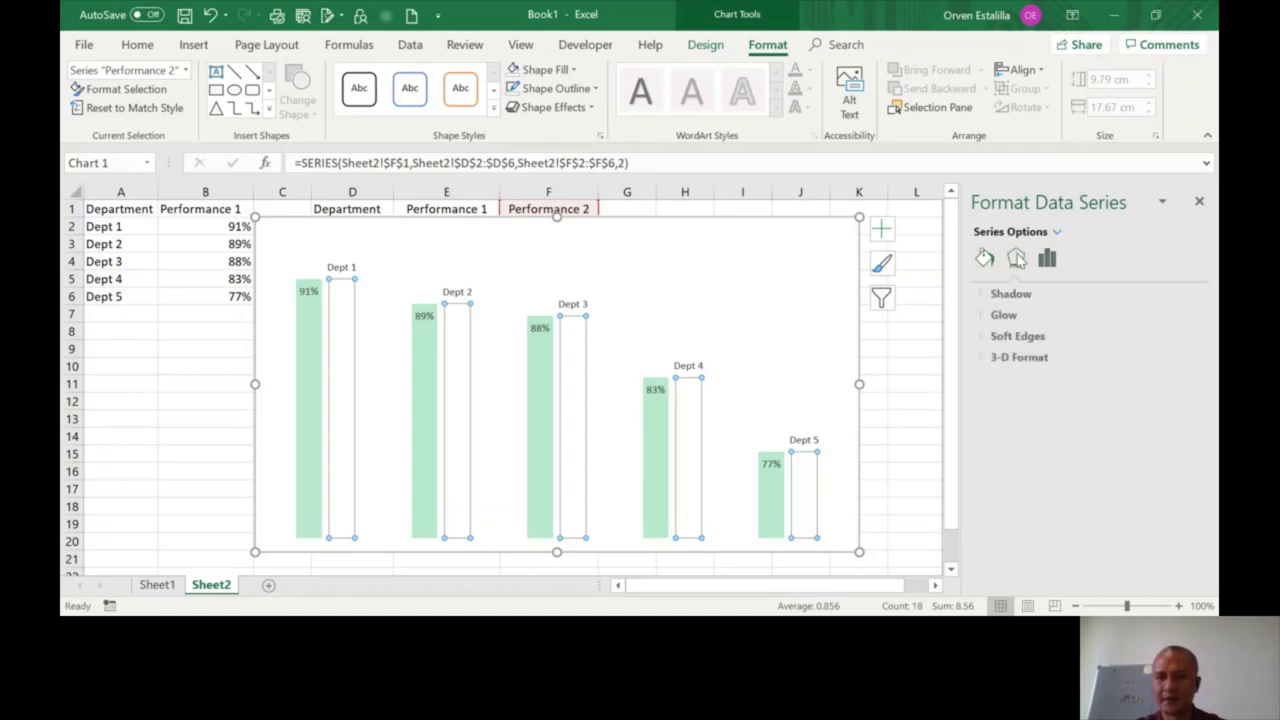
click(1050, 259)
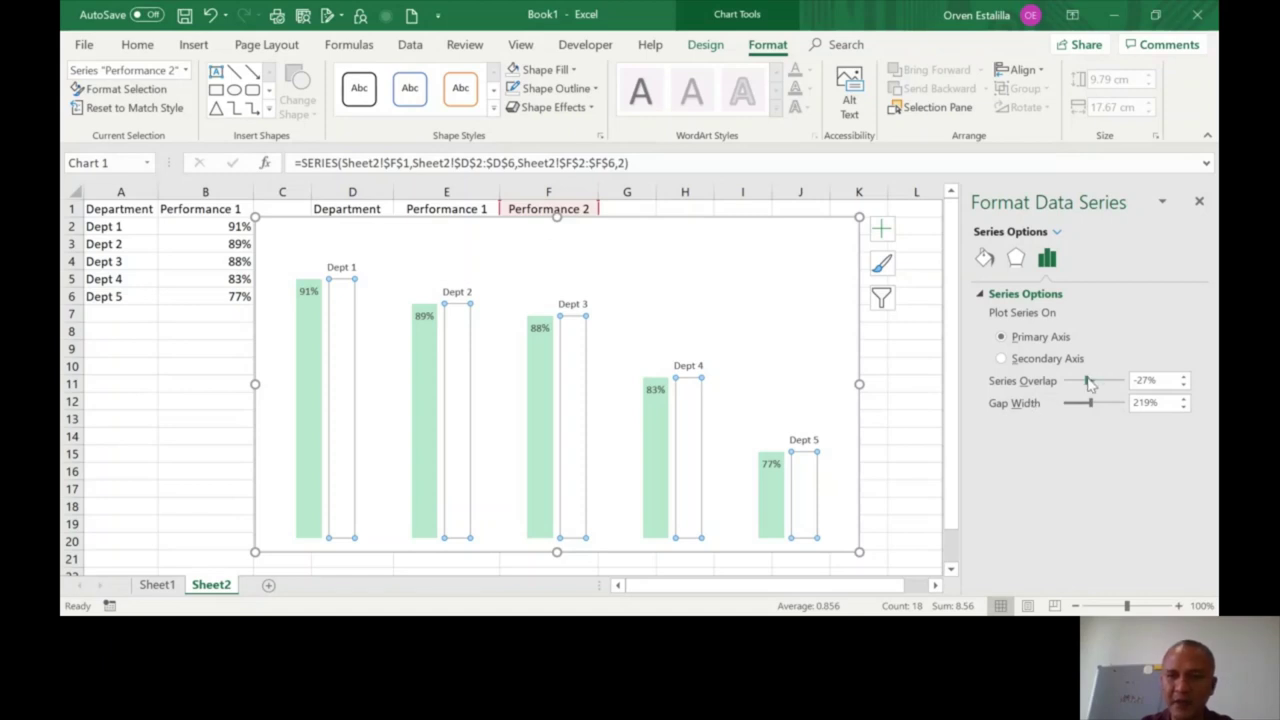
drag(1089, 383, 1130, 392)
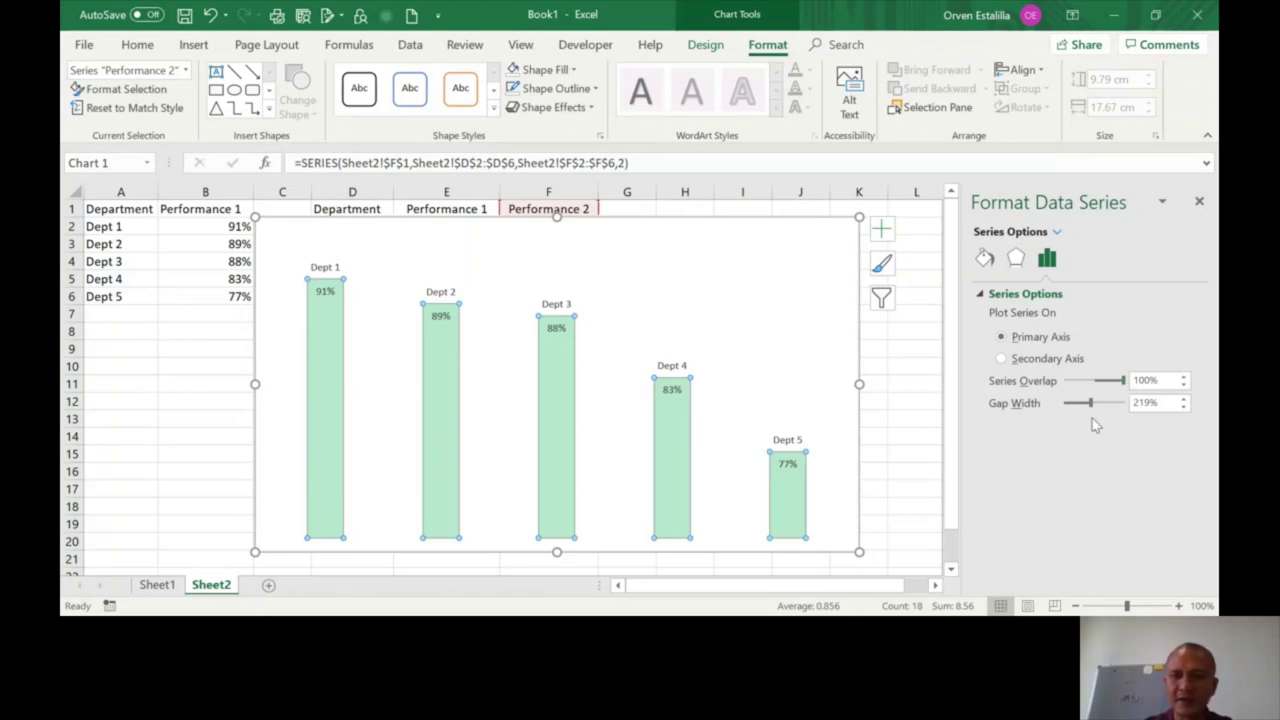
Step: Widen the overlapped columns by setting the series gap width to 72%, and leave the series selection
drag(1090, 404, 1121, 413)
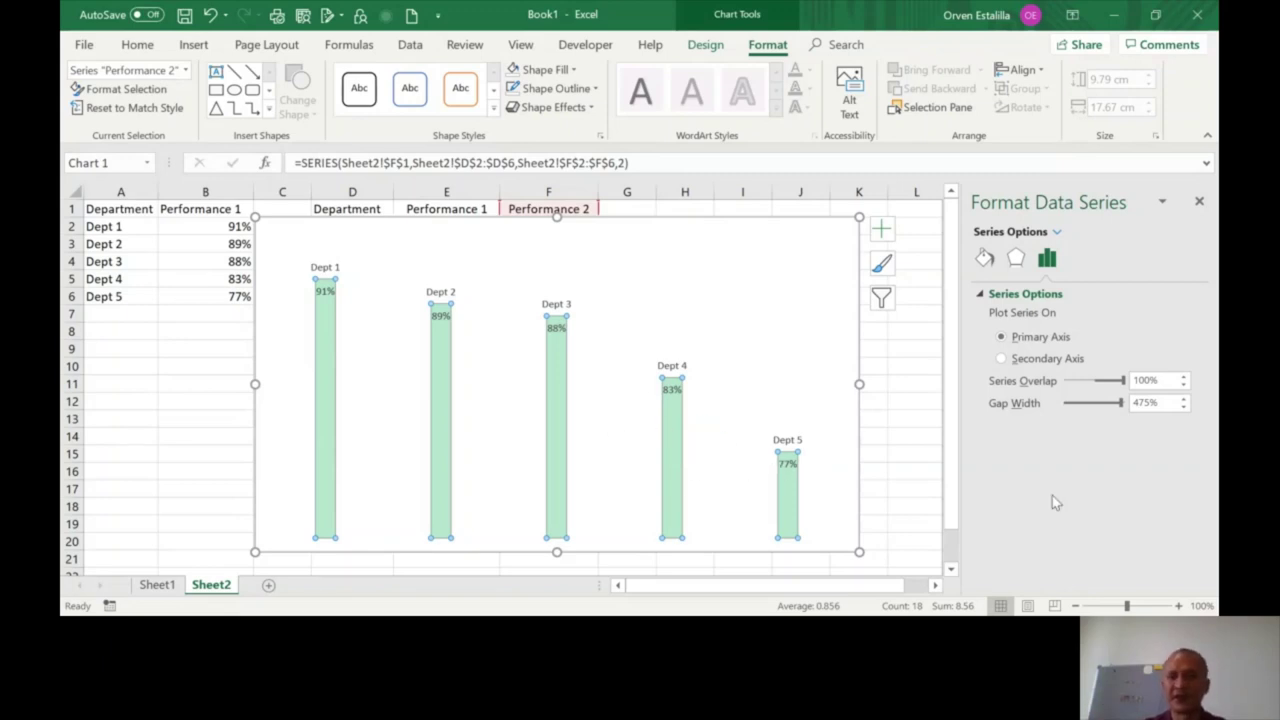
drag(1122, 403, 1072, 405)
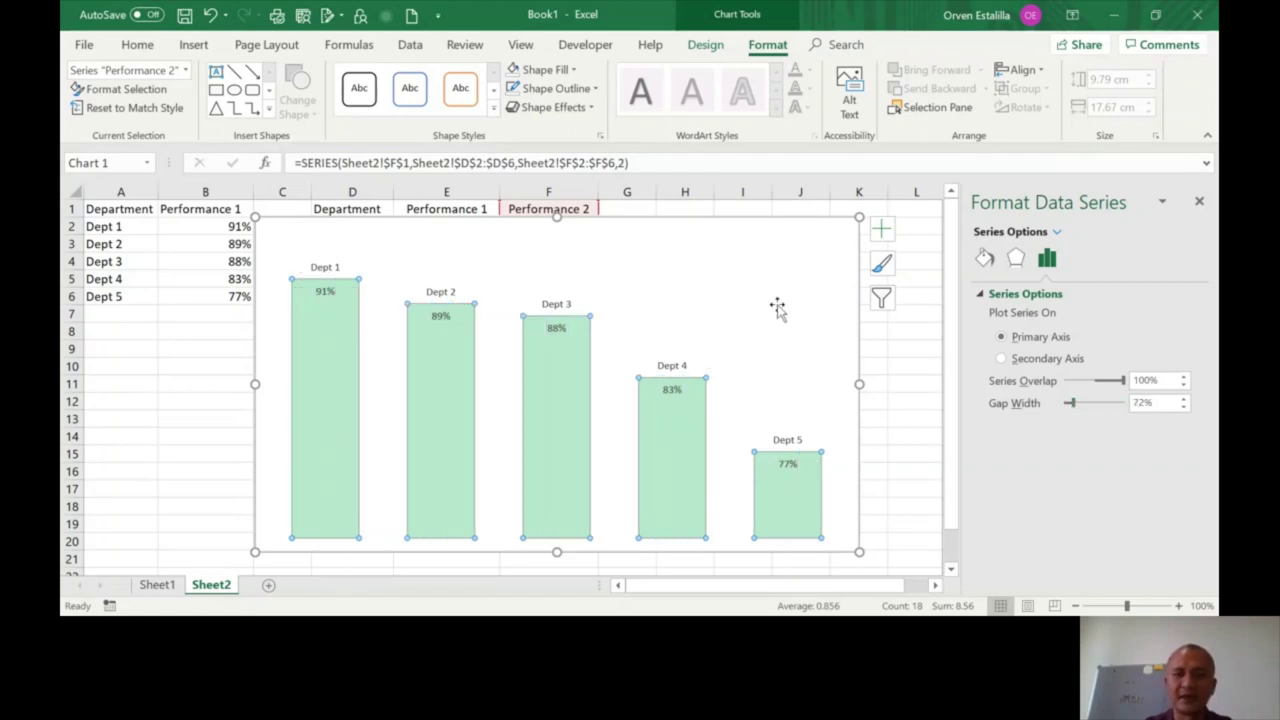
click(676, 250)
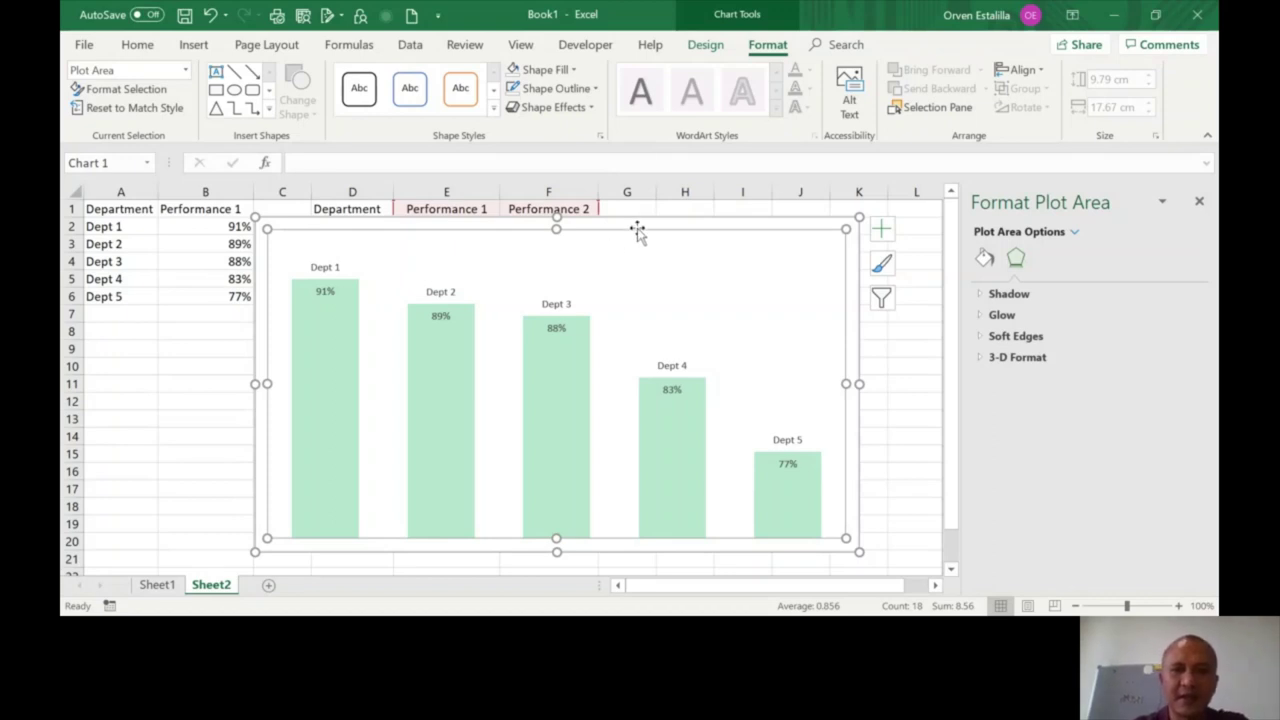
click(640, 226)
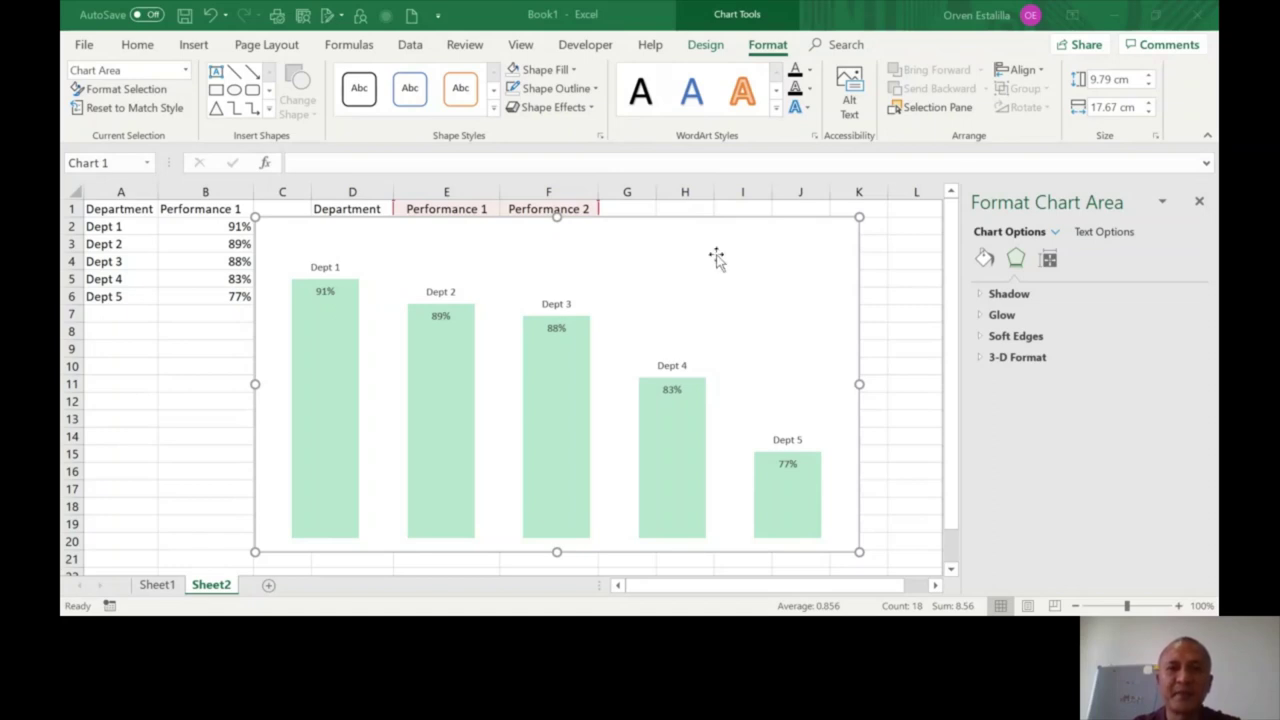
click(716, 257)
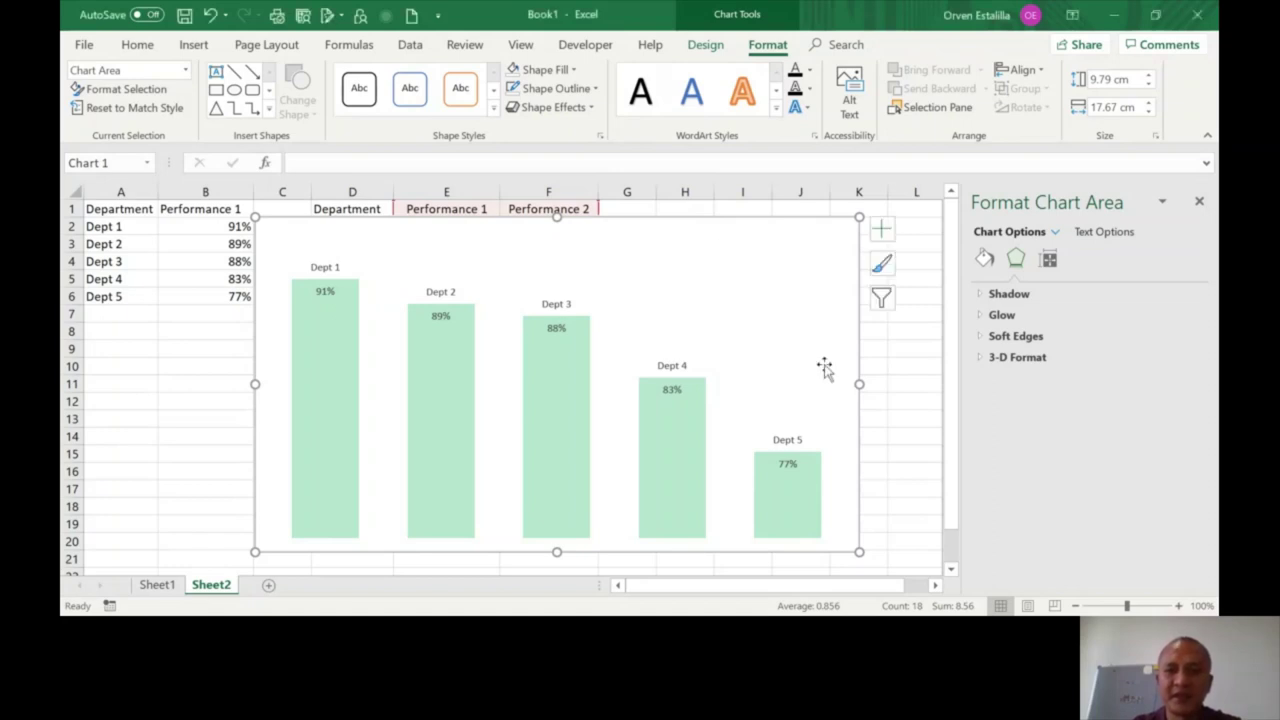